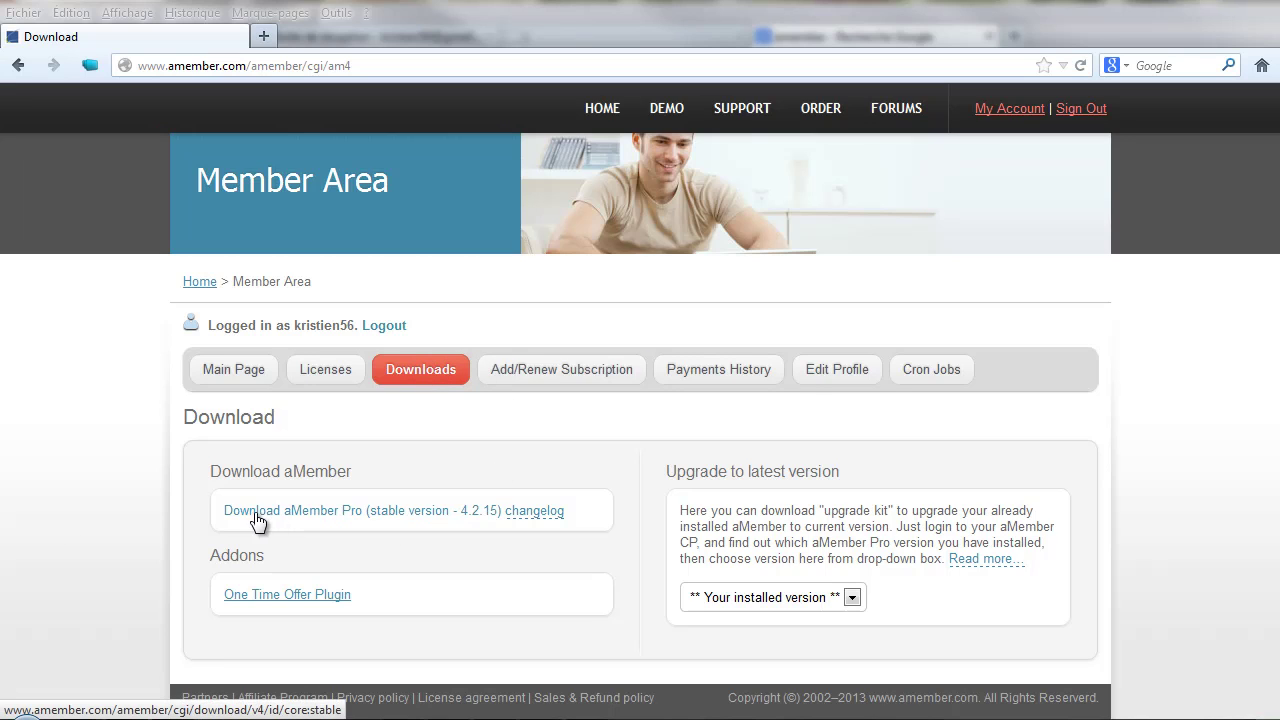
- Start saving the aMember Pro 4.2.15 zip, then cancel because amember-4.2.15.zip already exists locally
left_click(328, 517)
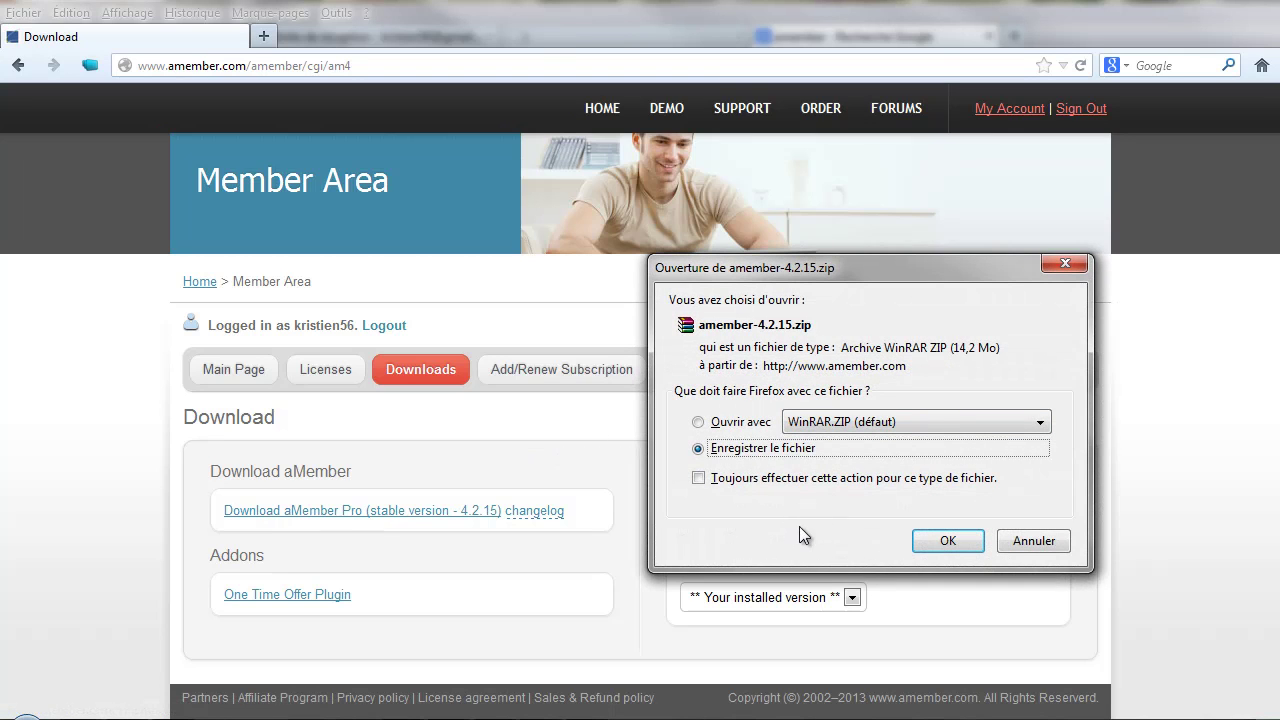
left_click(1025, 548)
right_click(428, 510)
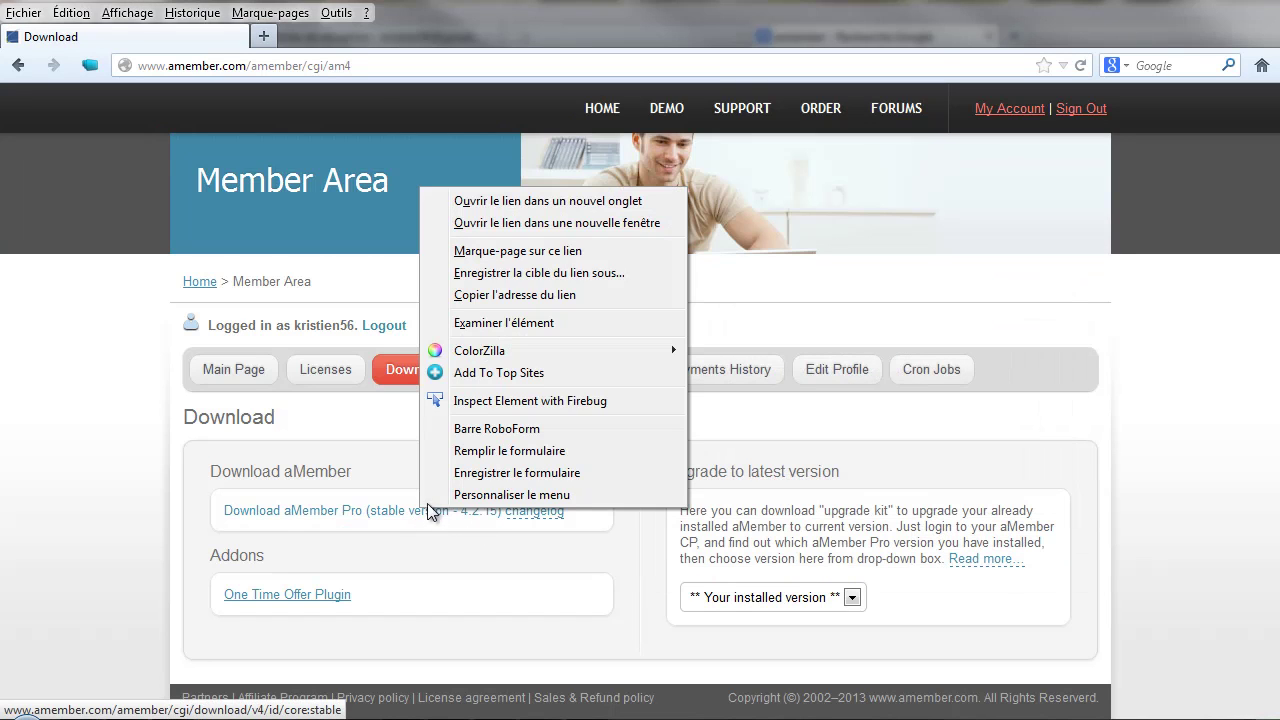
left_click(558, 274)
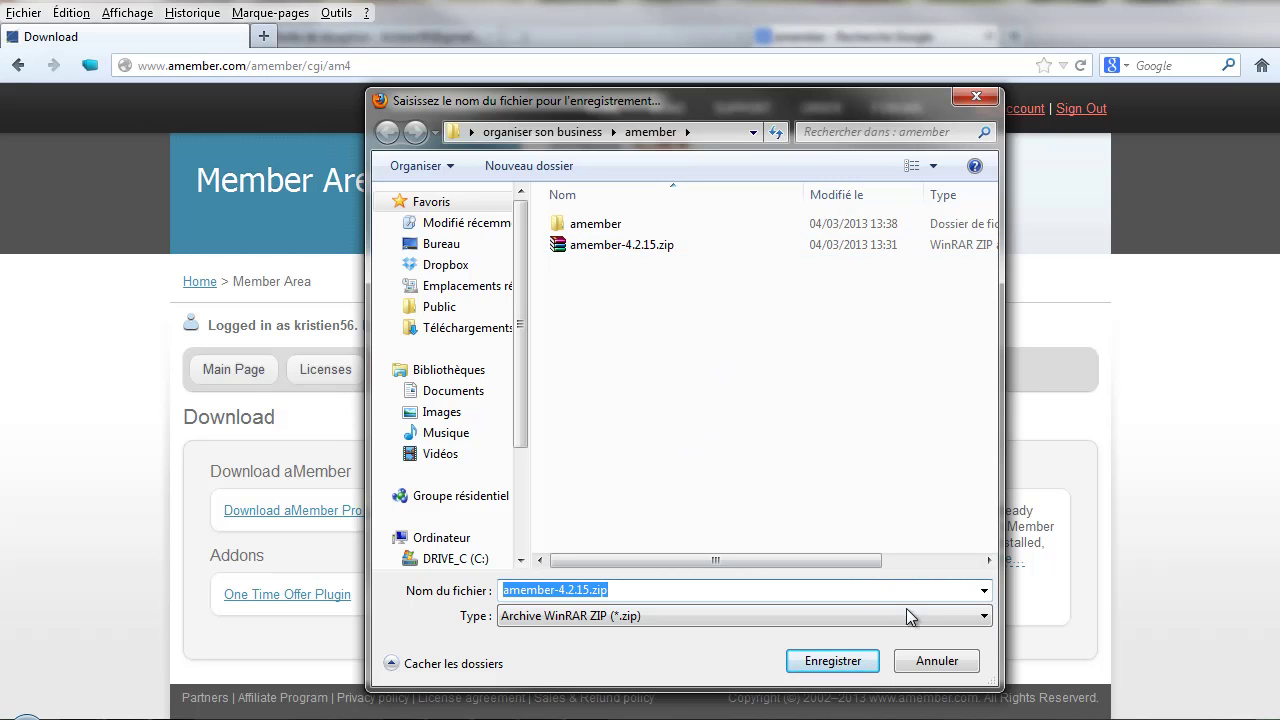
left_click(928, 661)
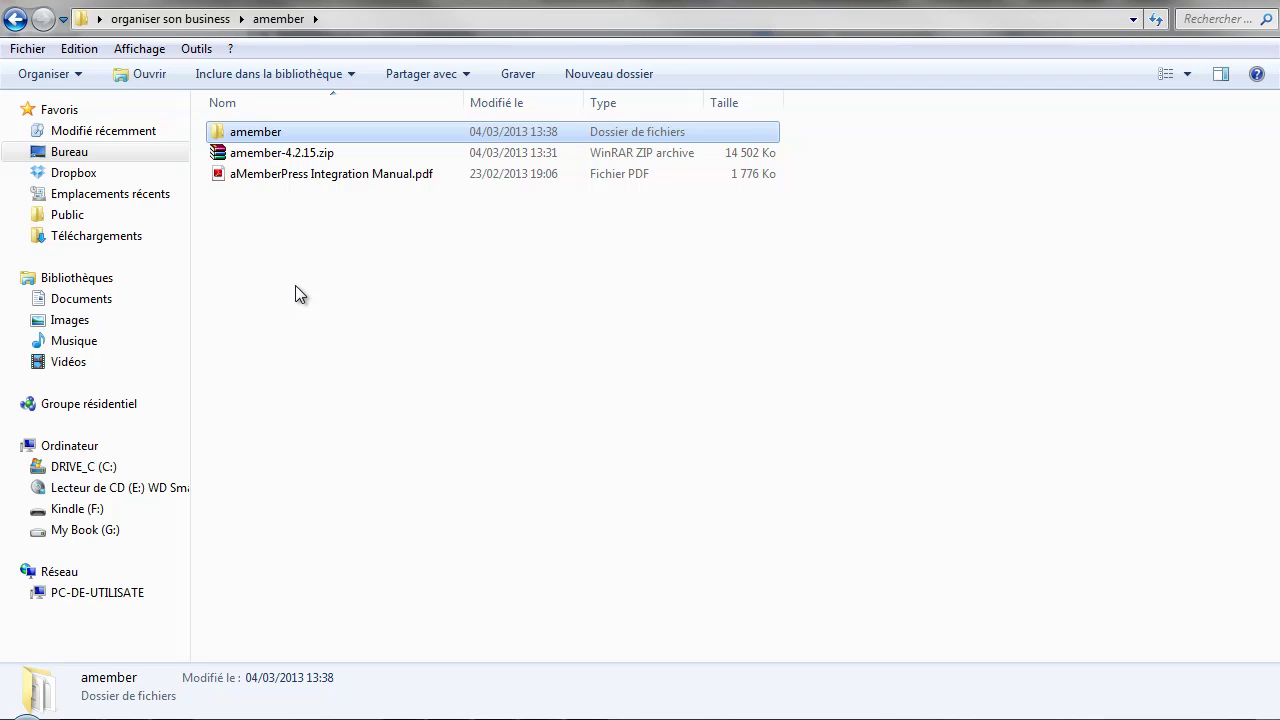
- Inspect amember-4.2.15.zip in WinRAR, dismiss the licence reminder, and close the archive
double_click(313, 152)
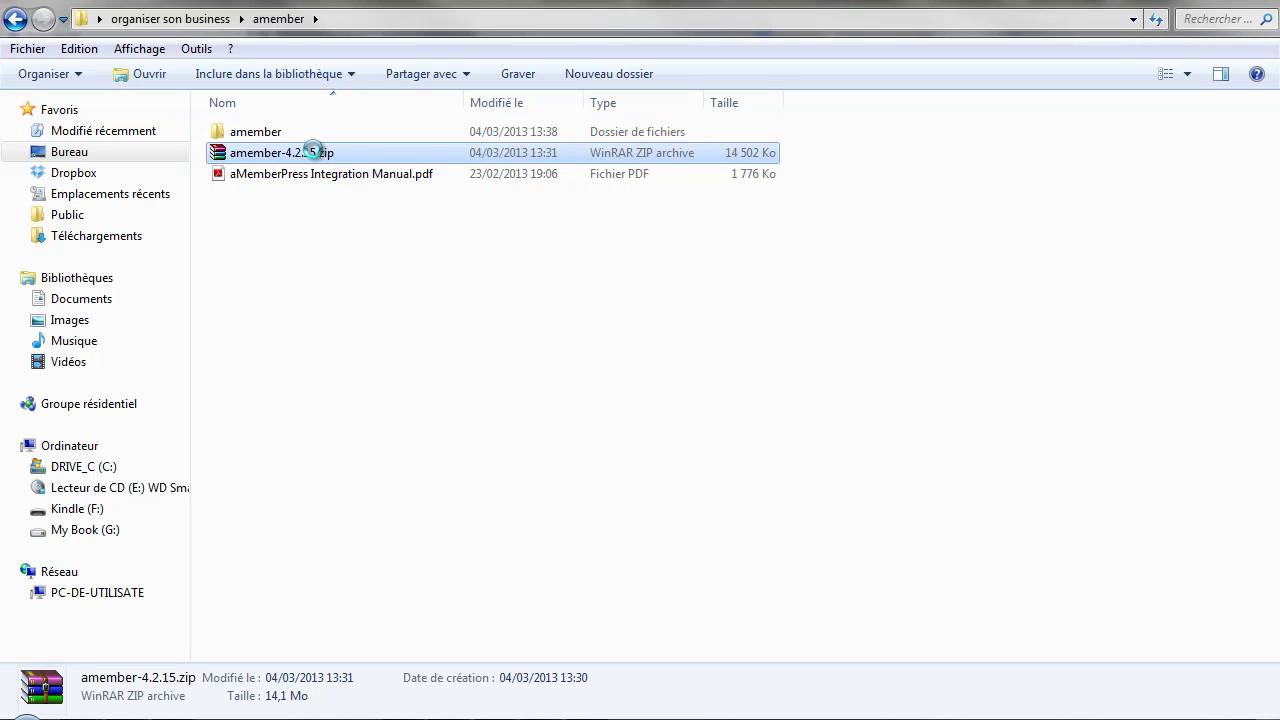
right_click(313, 152)
mouse_move(372, 250)
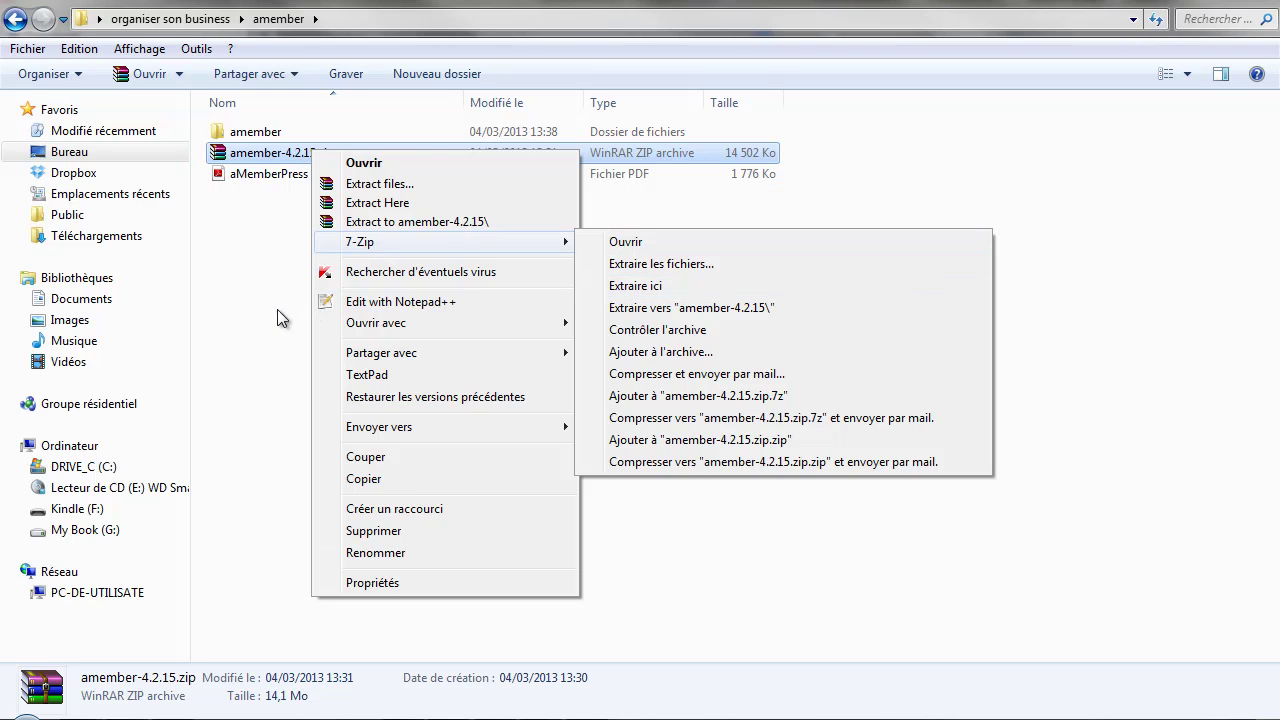
left_click(215, 330)
left_click(315, 154)
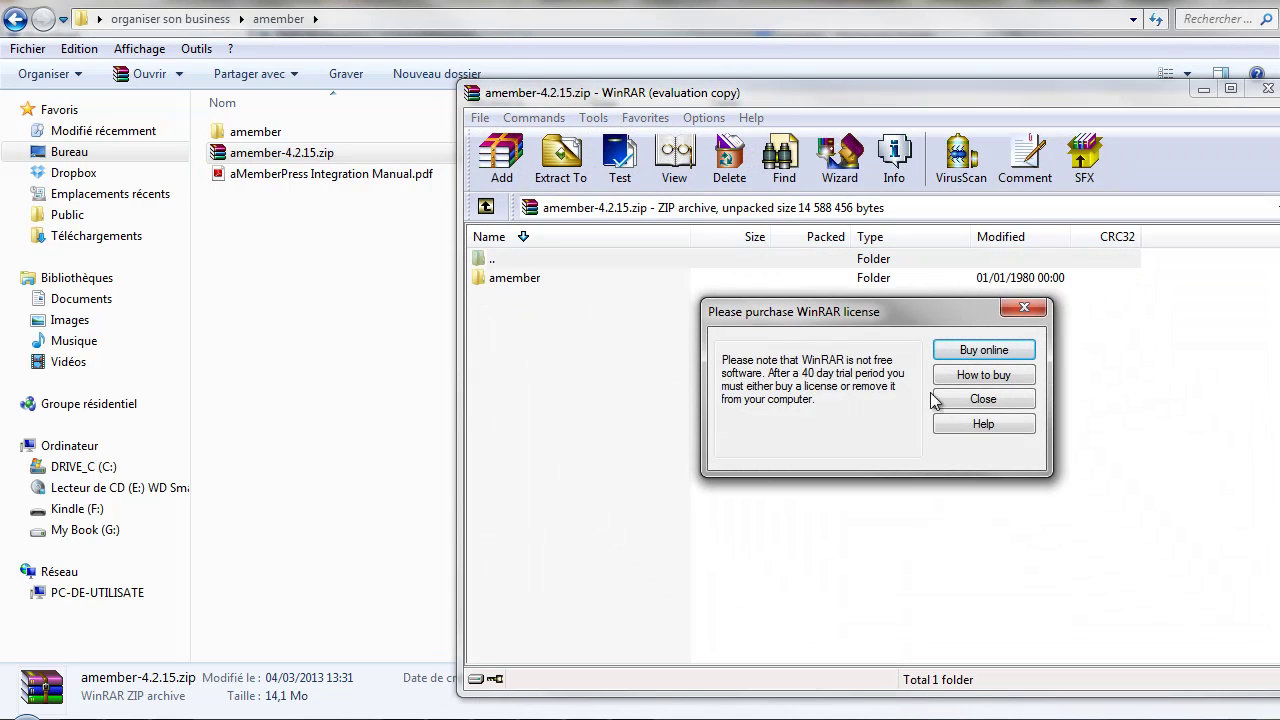
left_click(961, 400)
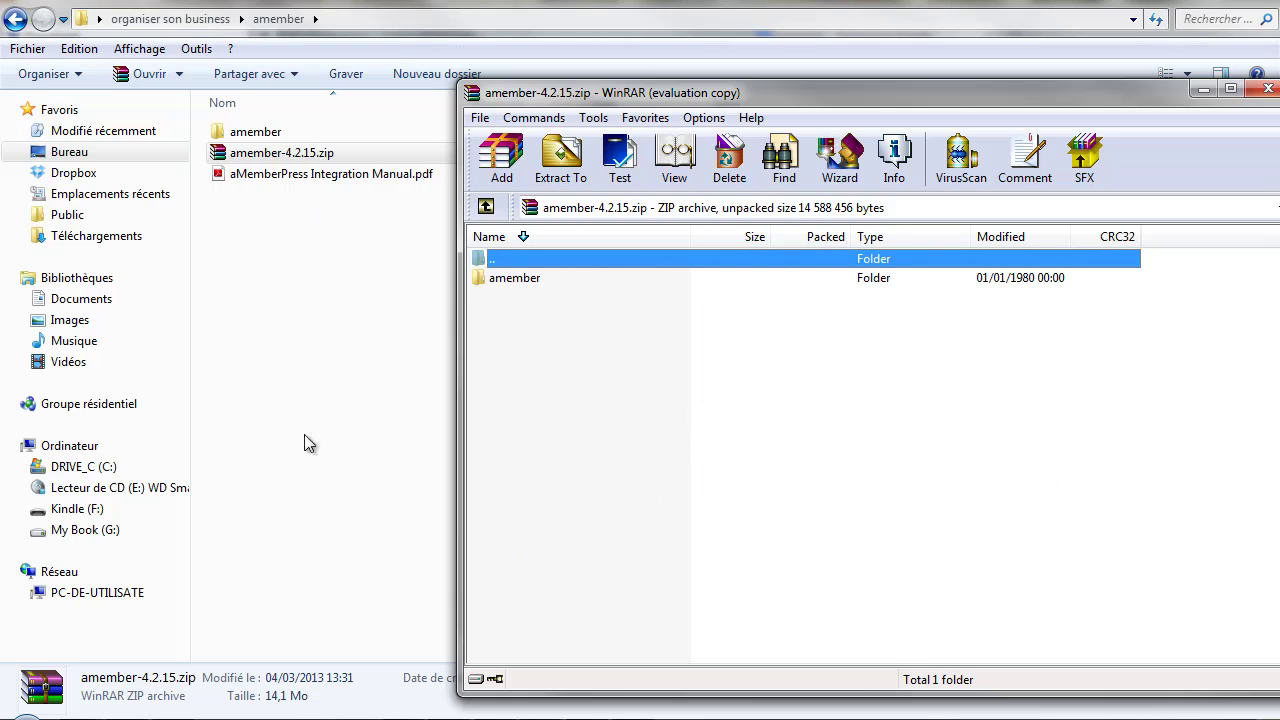
left_click(1268, 89)
- Open the extracted amember folder without extracting the zip again
right_click(286, 148)
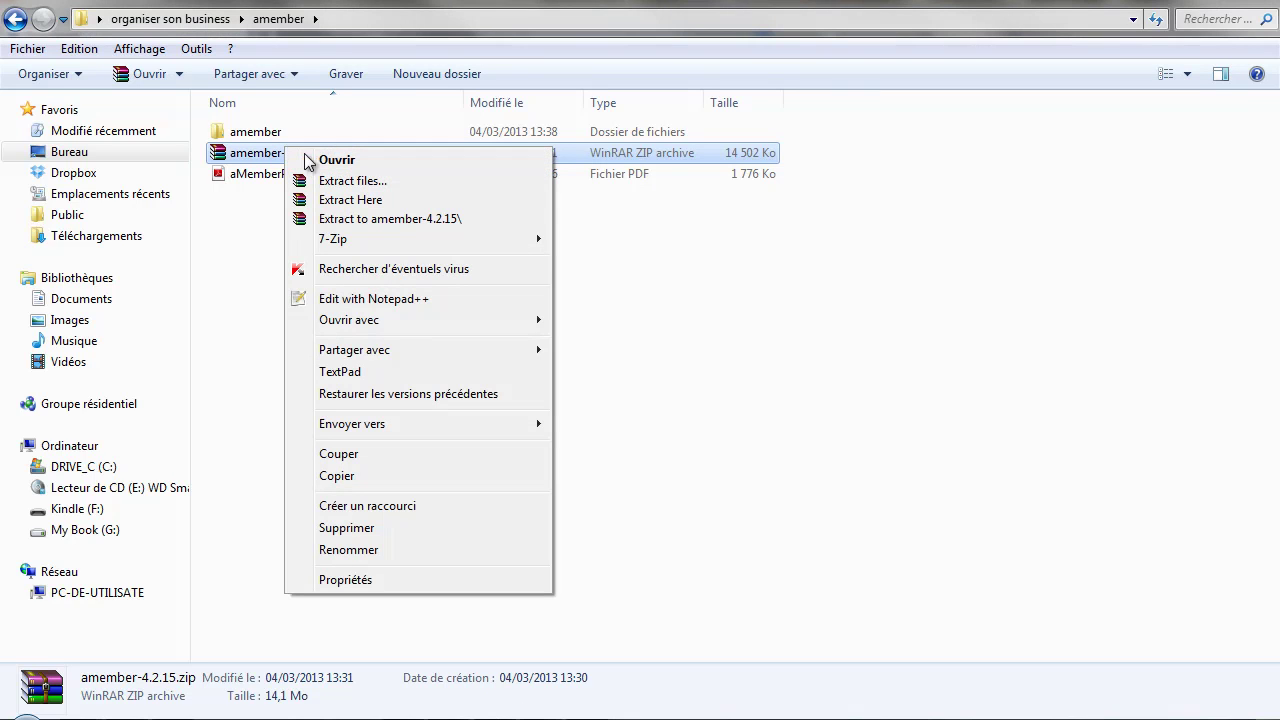
mouse_move(337, 246)
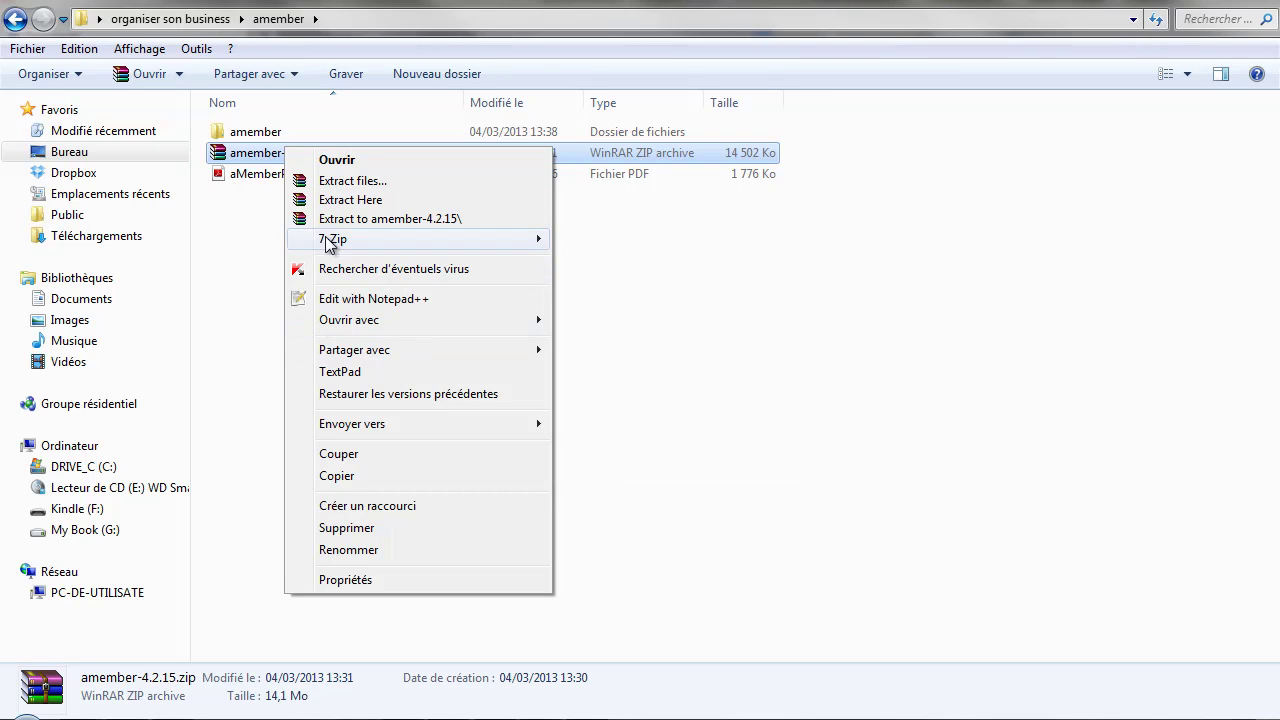
left_click(266, 255)
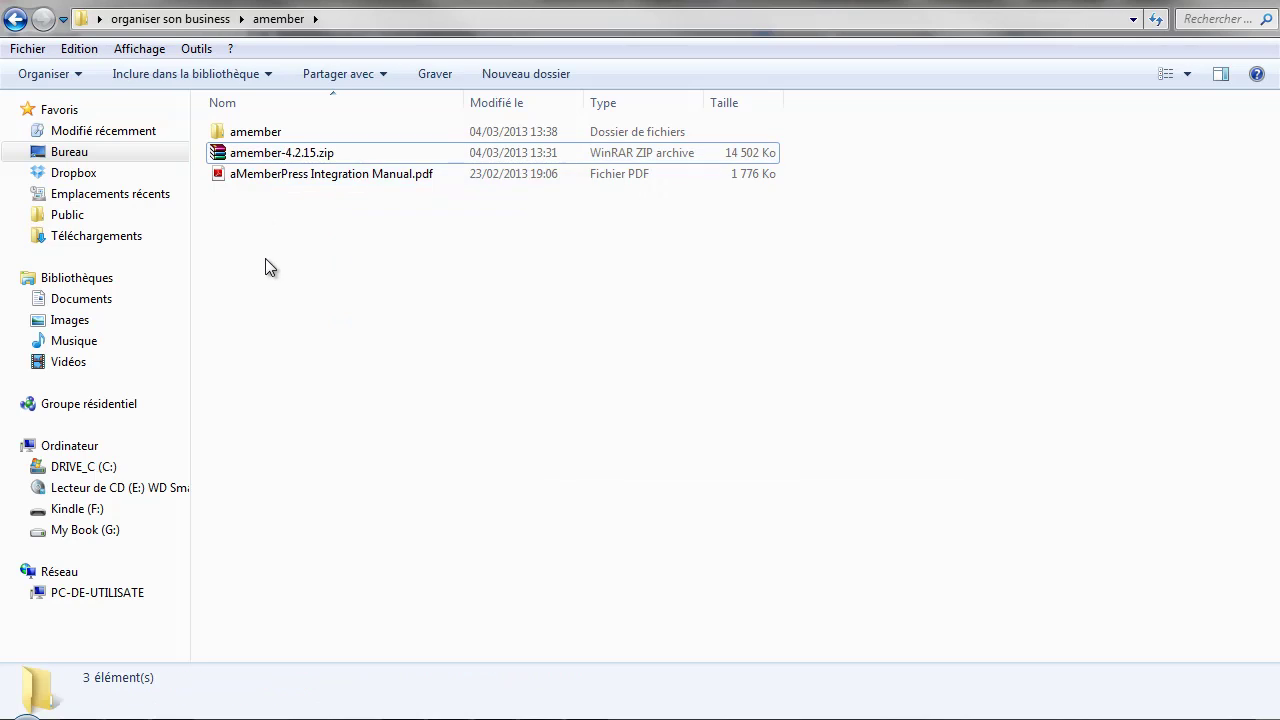
double_click(253, 133)
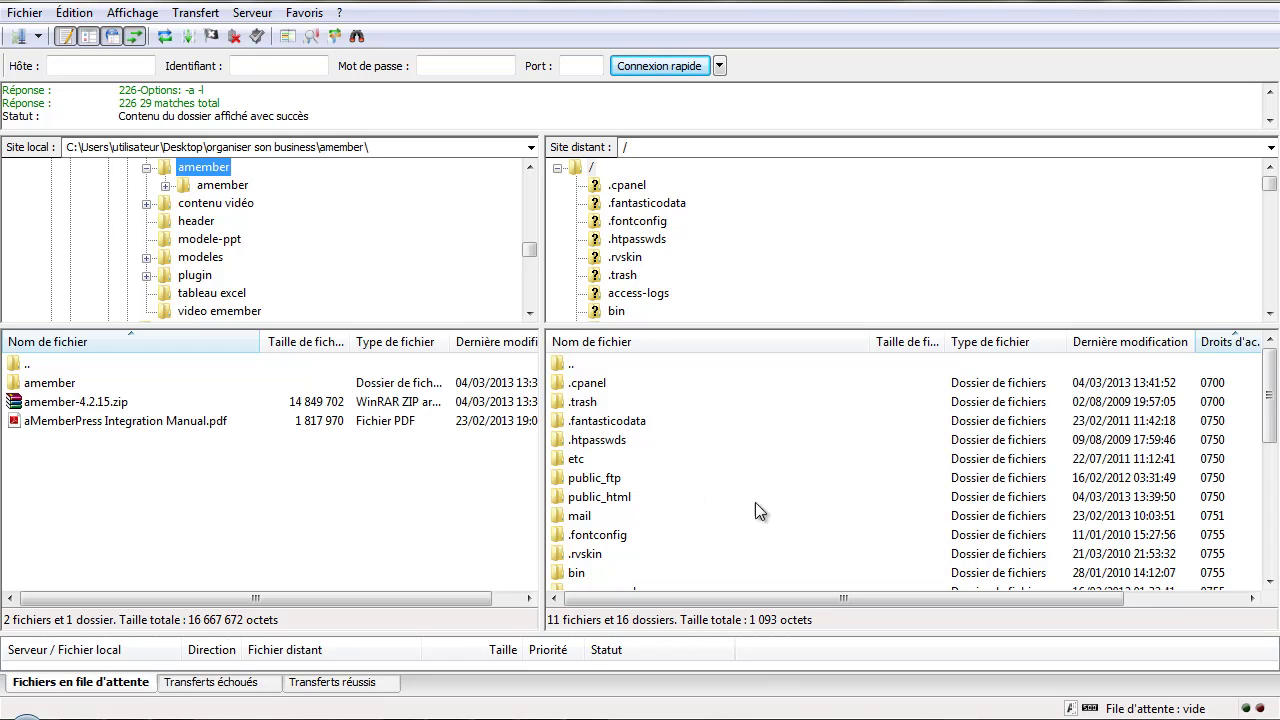
- Make a remote folder called ambeta under public_html and open it
double_click(626, 497)
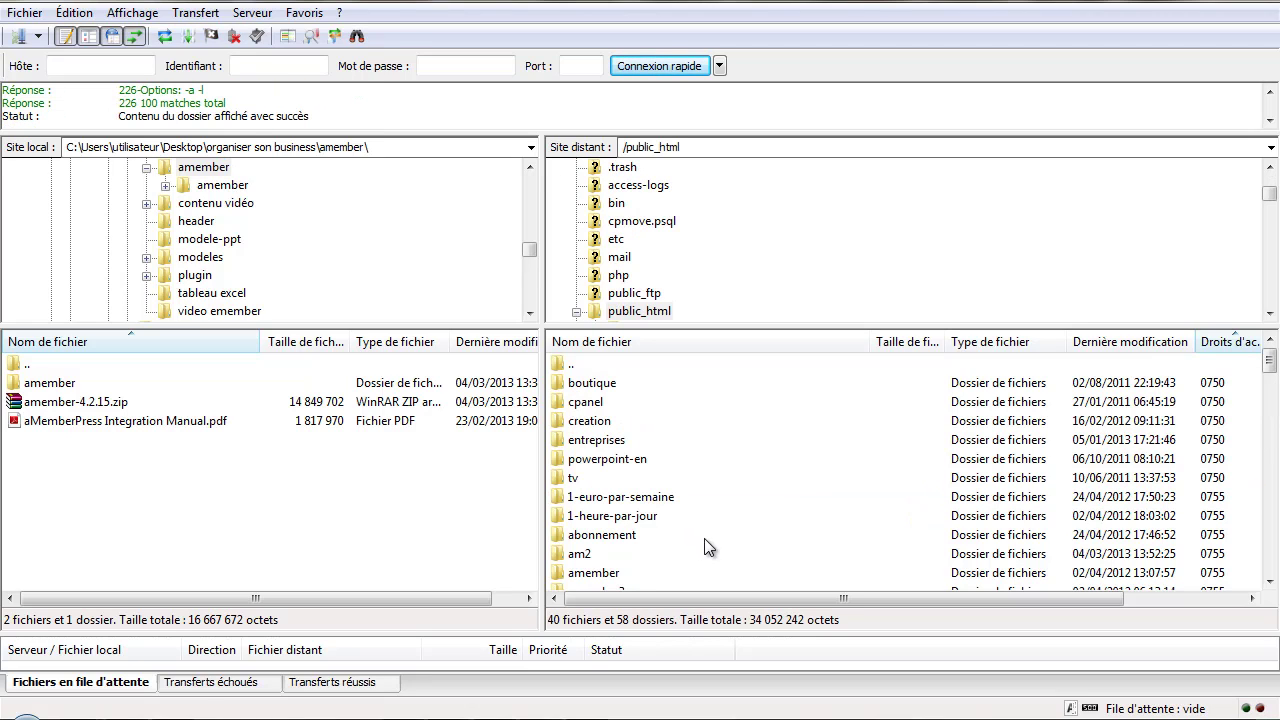
right_click(743, 467)
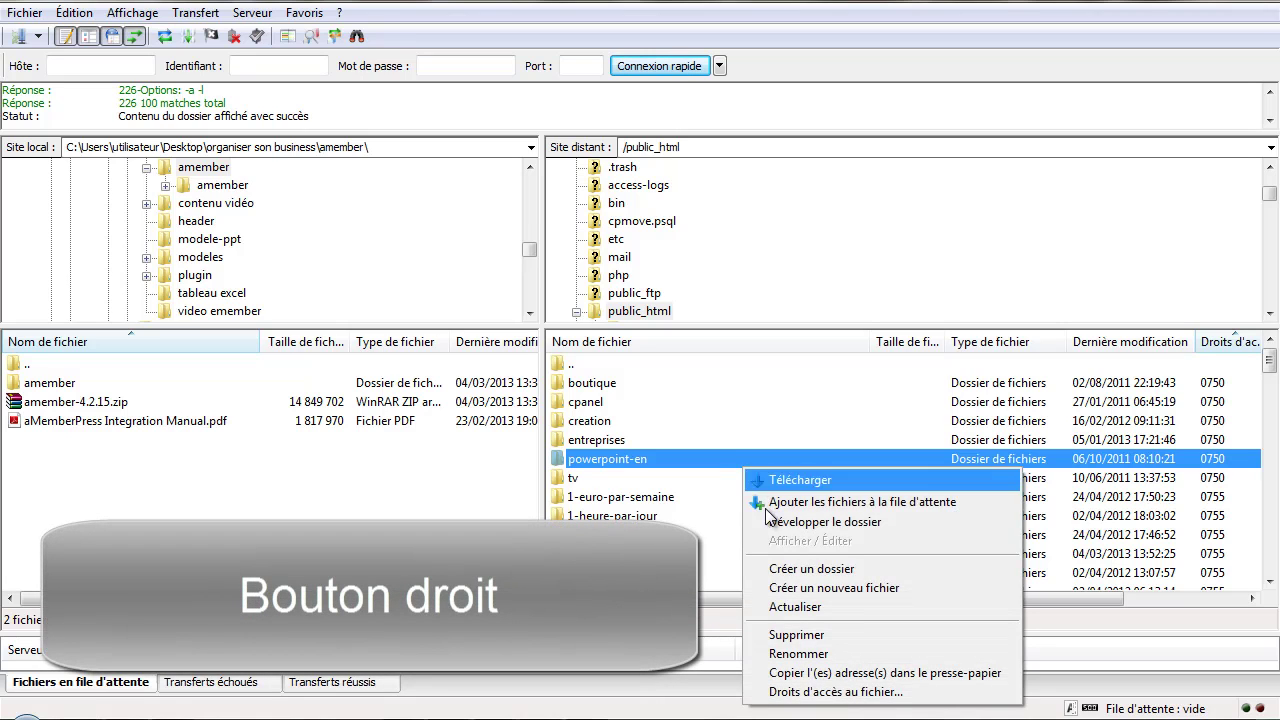
left_click(789, 570)
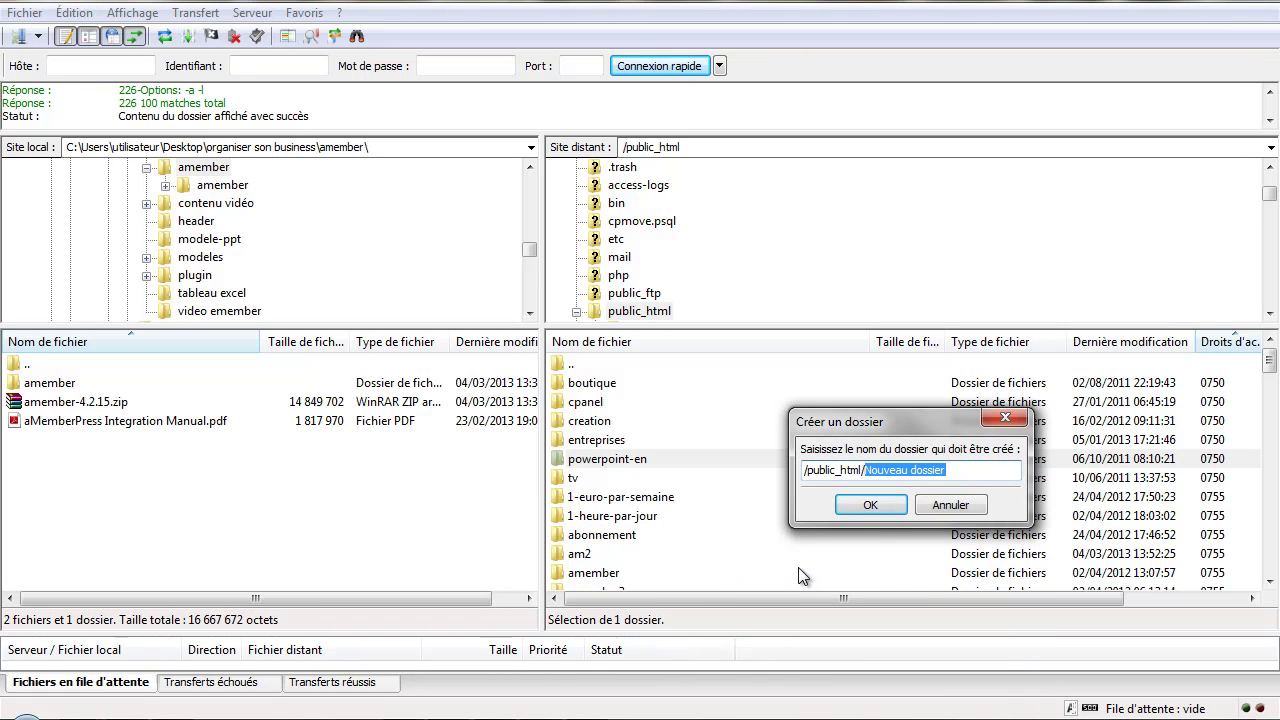
type("ambeta")
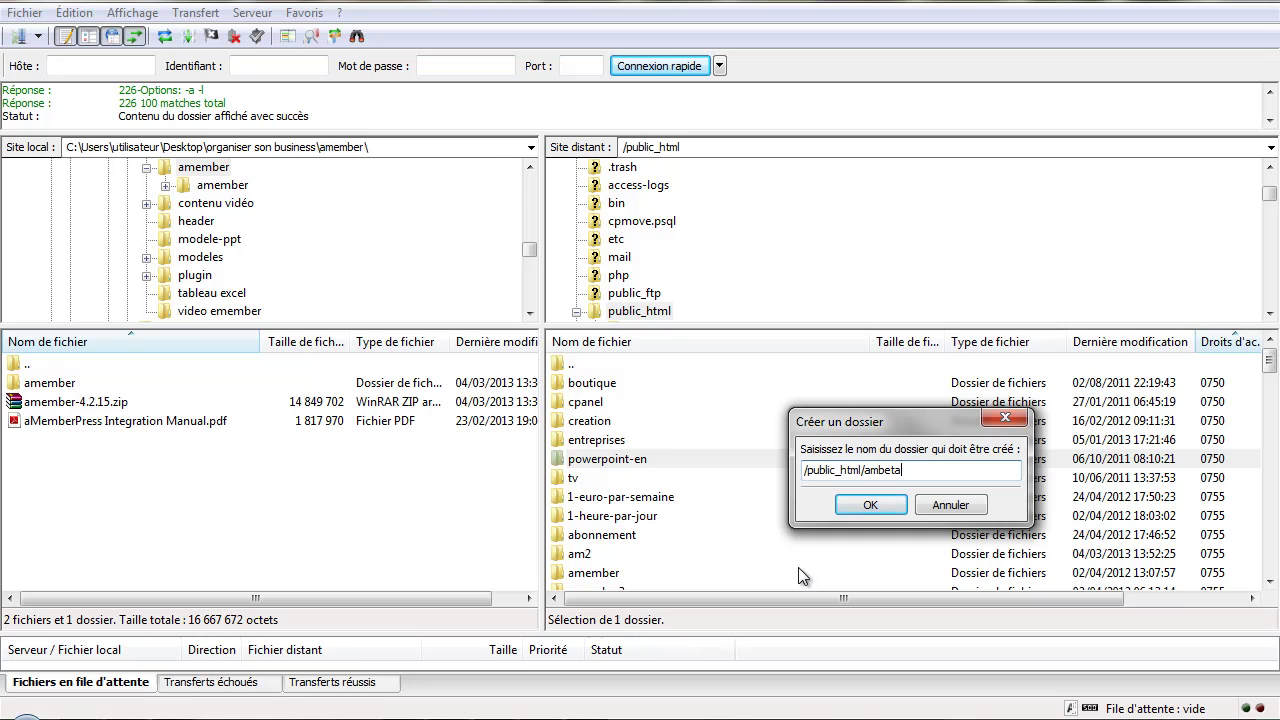
left_click(868, 503)
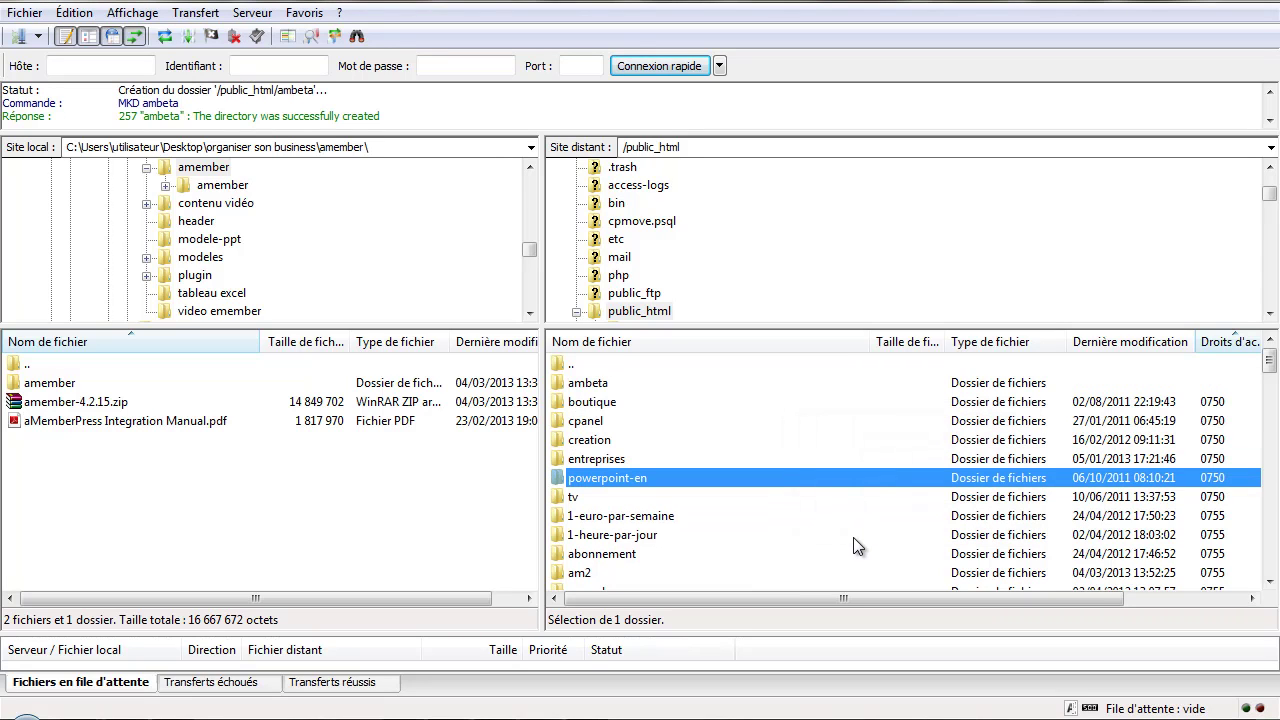
double_click(590, 384)
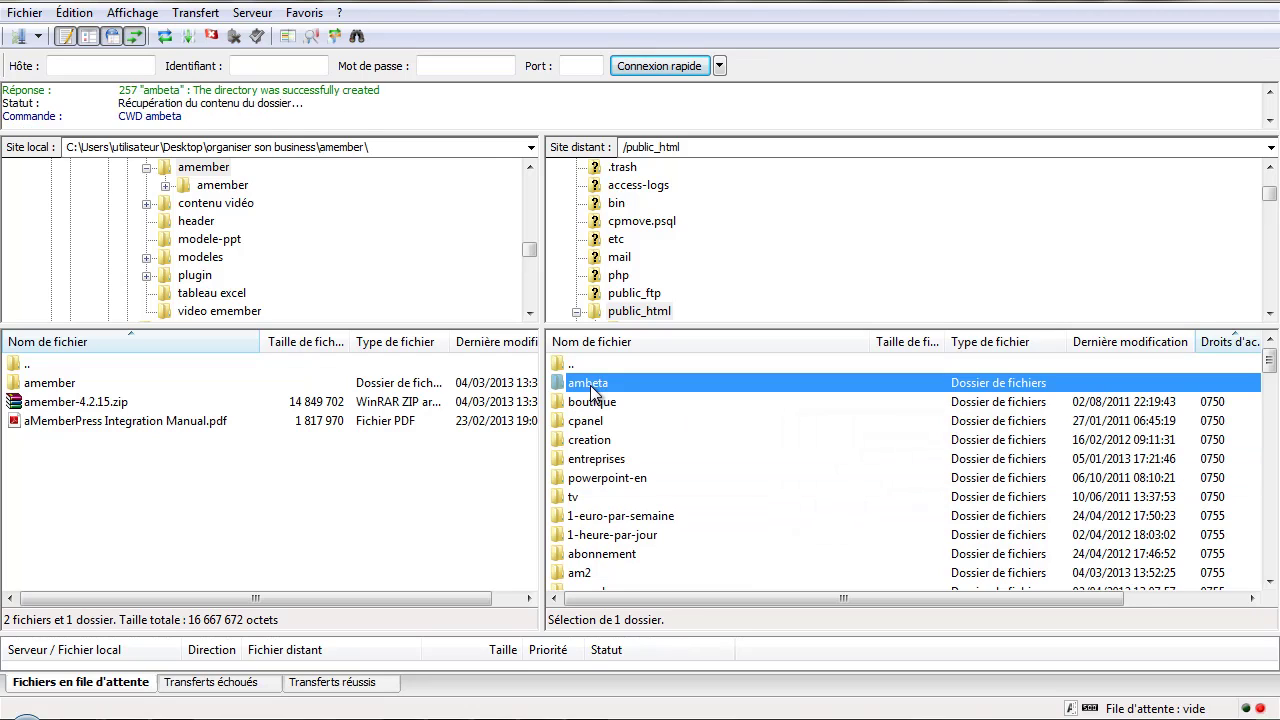
- Upload the eleven local amember items, application through public.php, into the remote ambeta folder
double_click(57, 386)
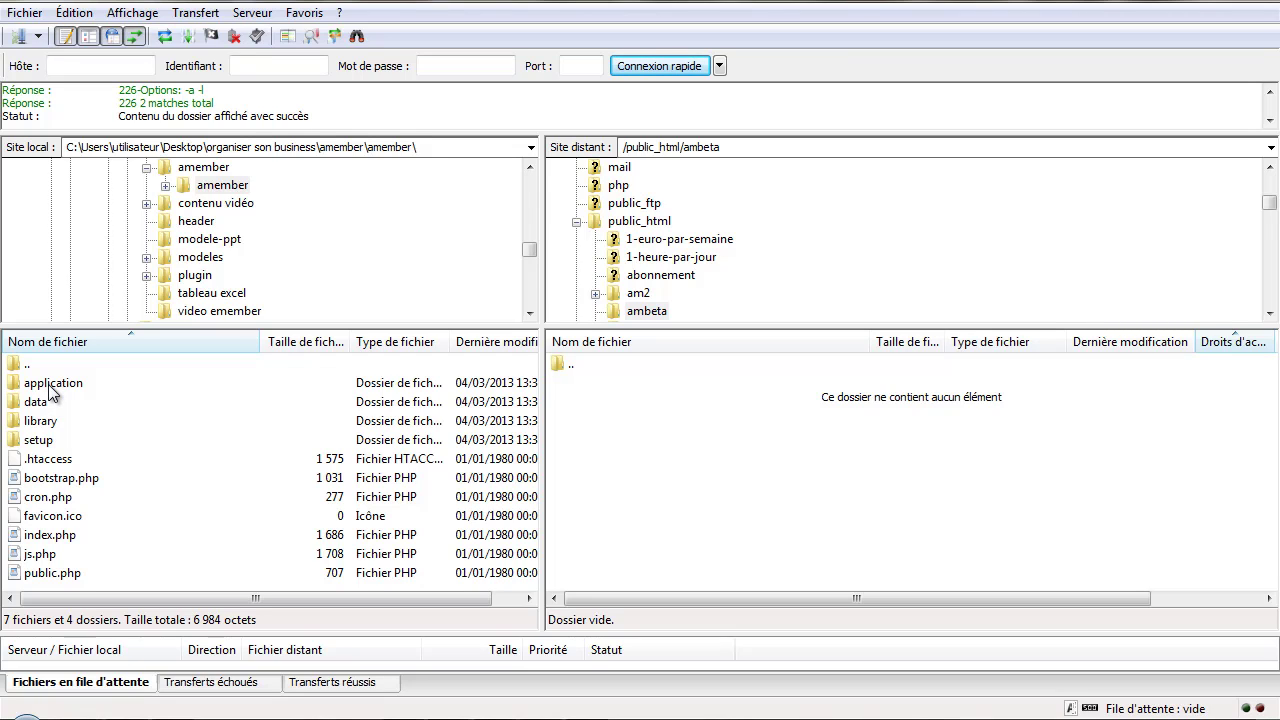
left_click(50, 386)
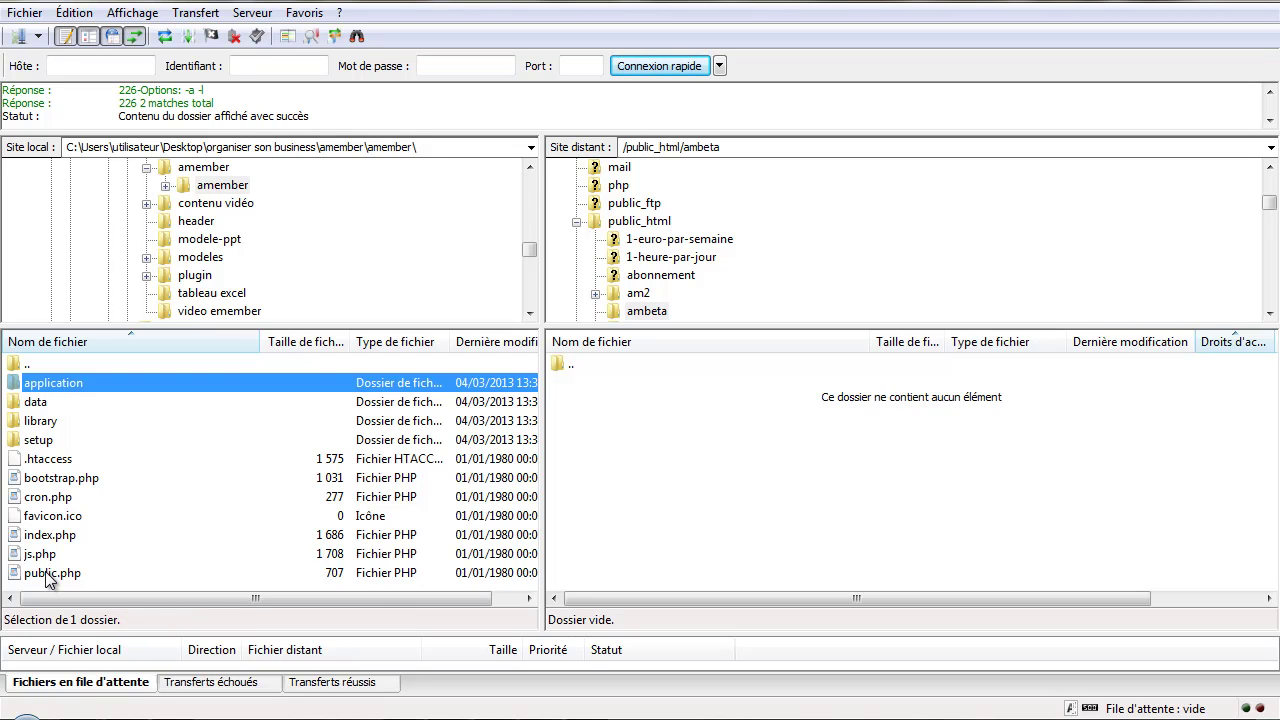
left_click(52, 574, "shift")
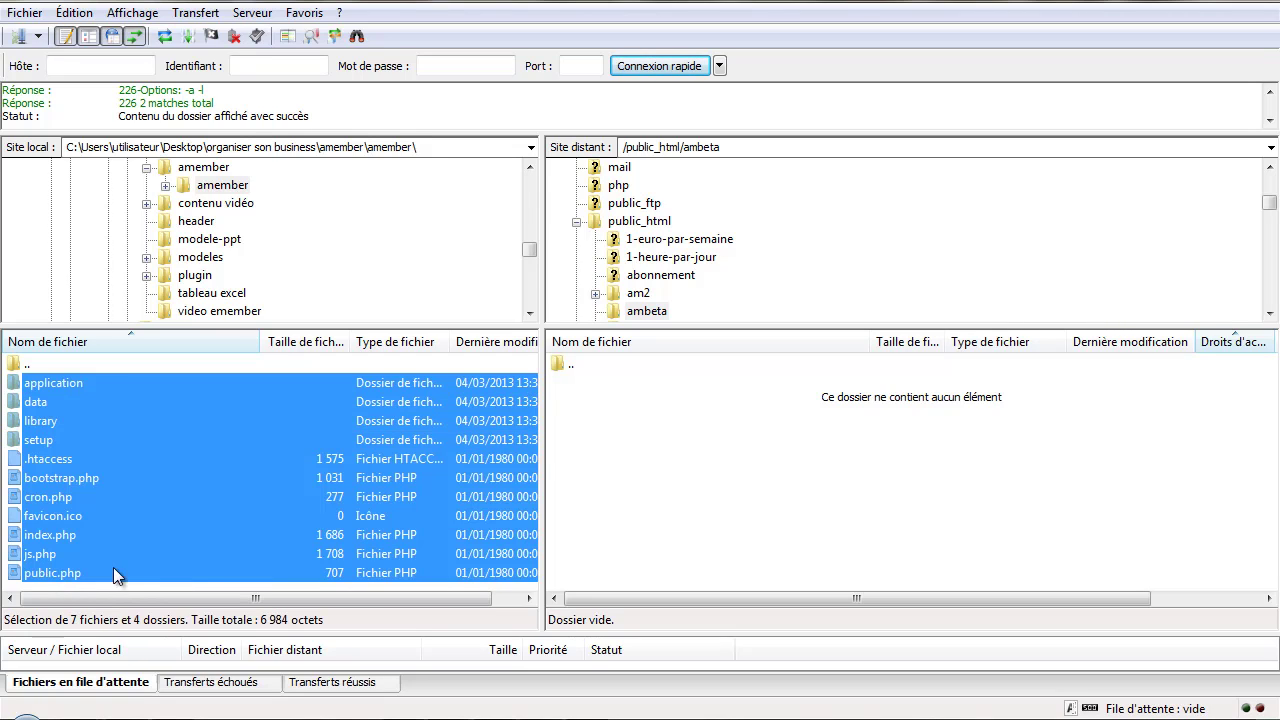
right_click(116, 460)
left_click(163, 472)
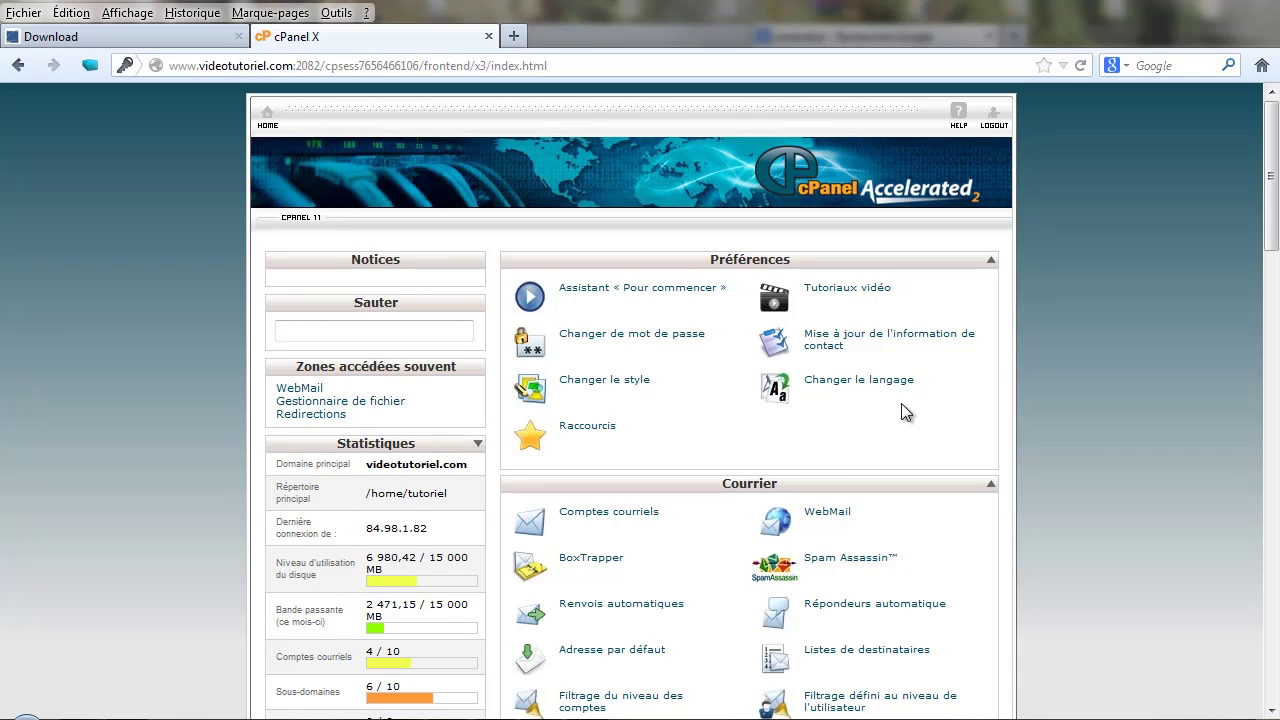
- In cPanel's MySQL database wizard, create the database named ambeta
scroll(1080, 393, "down", 13)
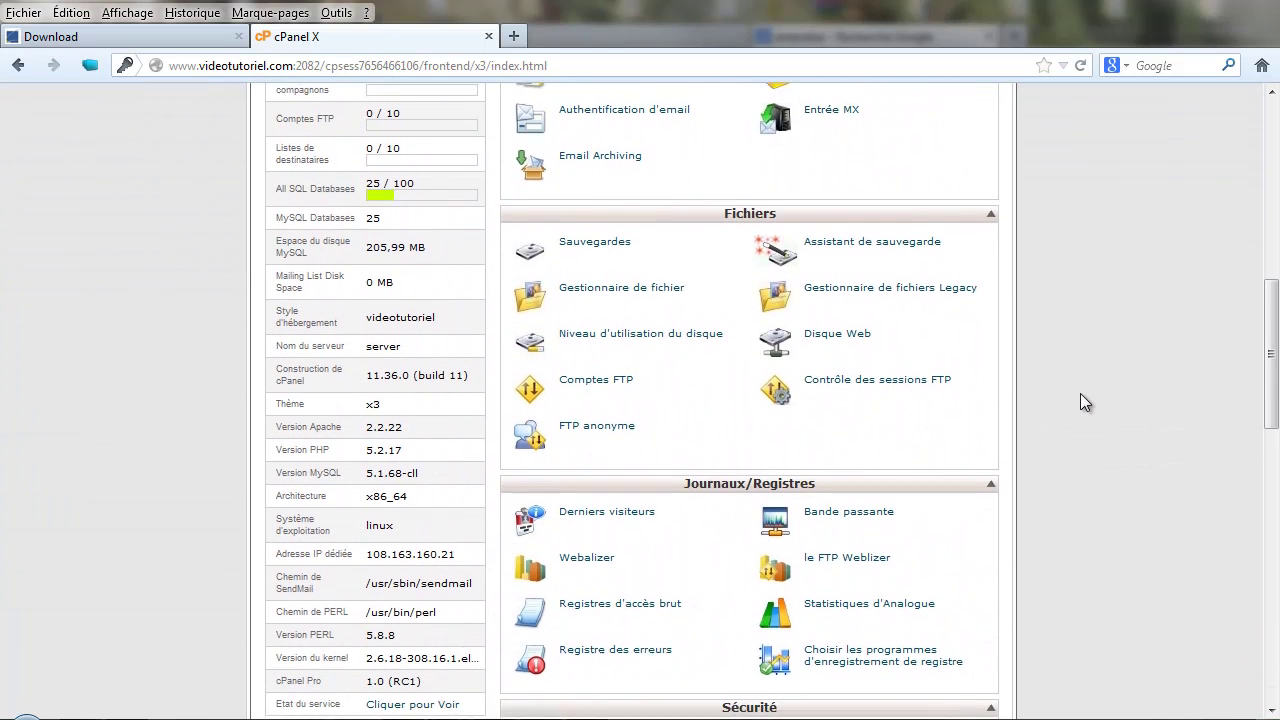
scroll(1080, 402, "down", 10)
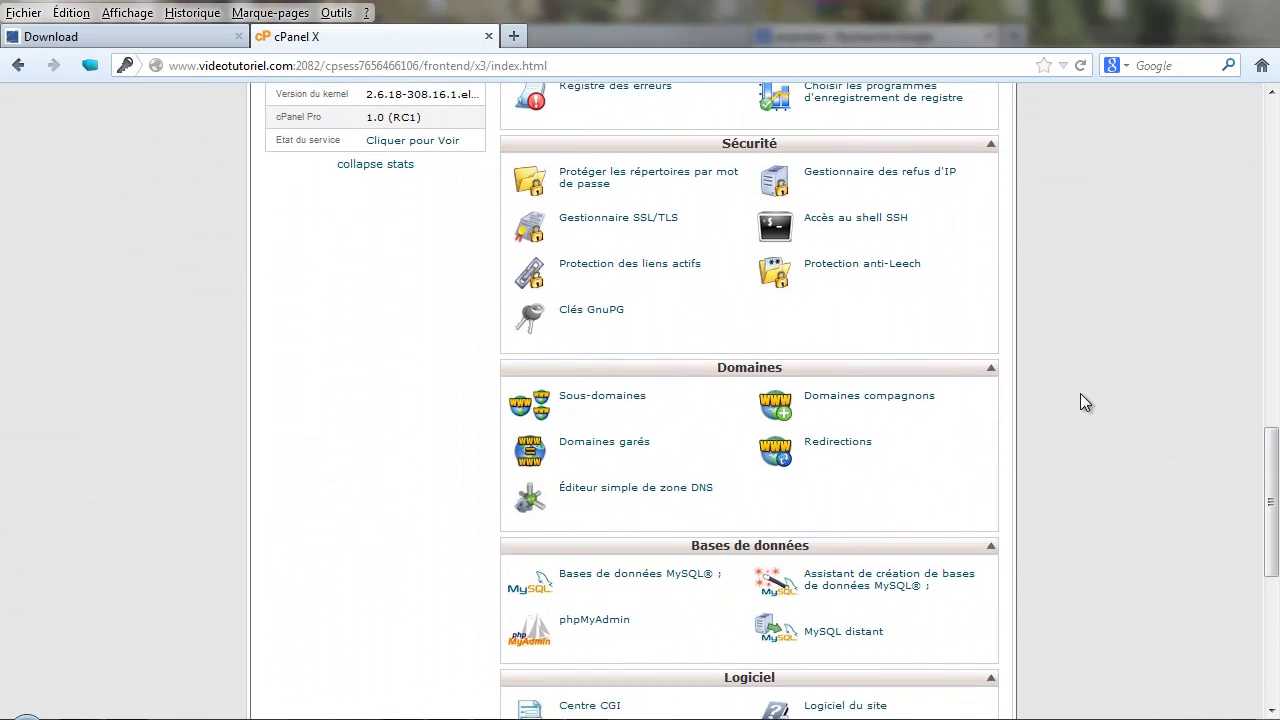
scroll(1080, 393, "down", 3)
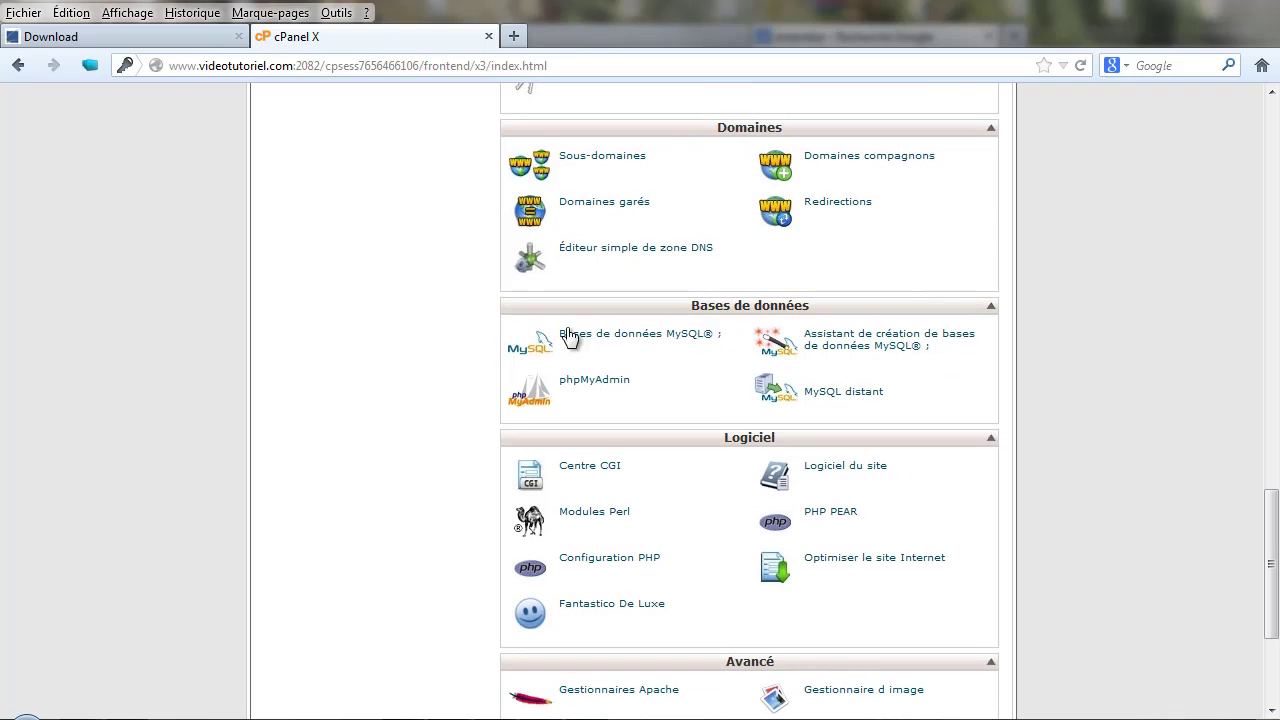
left_click(886, 346)
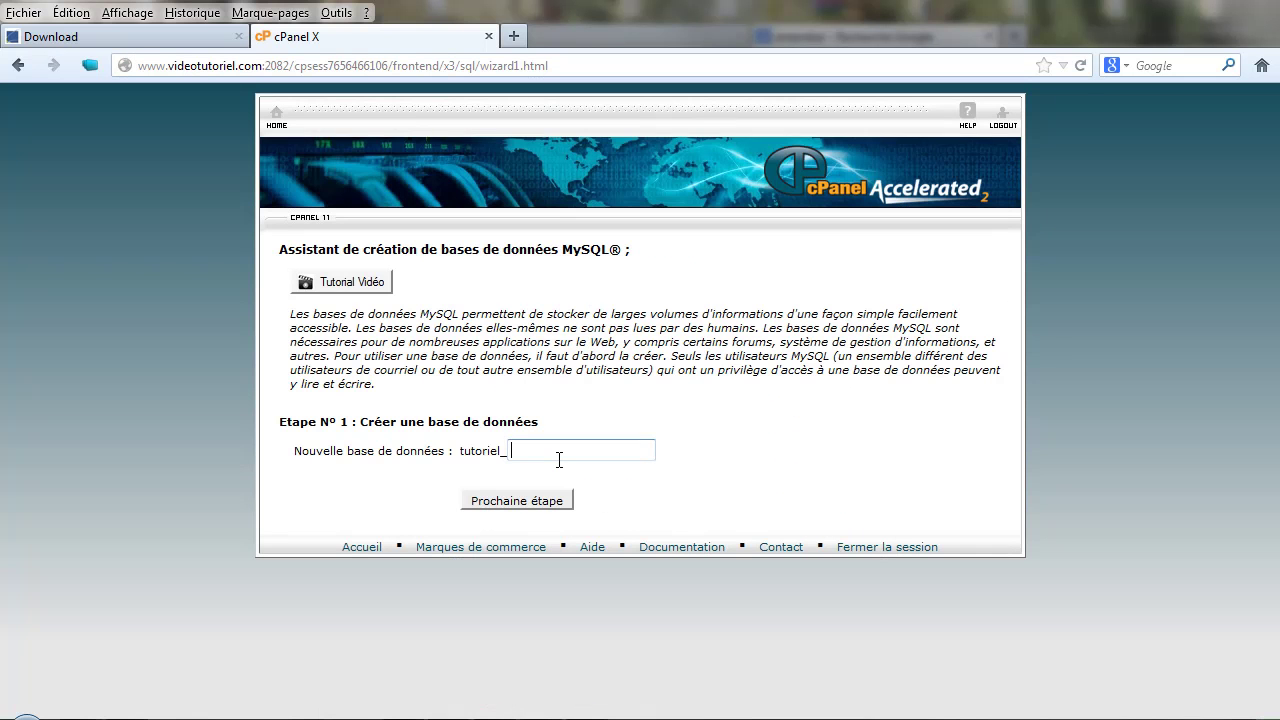
type("ambeta")
key("Return")
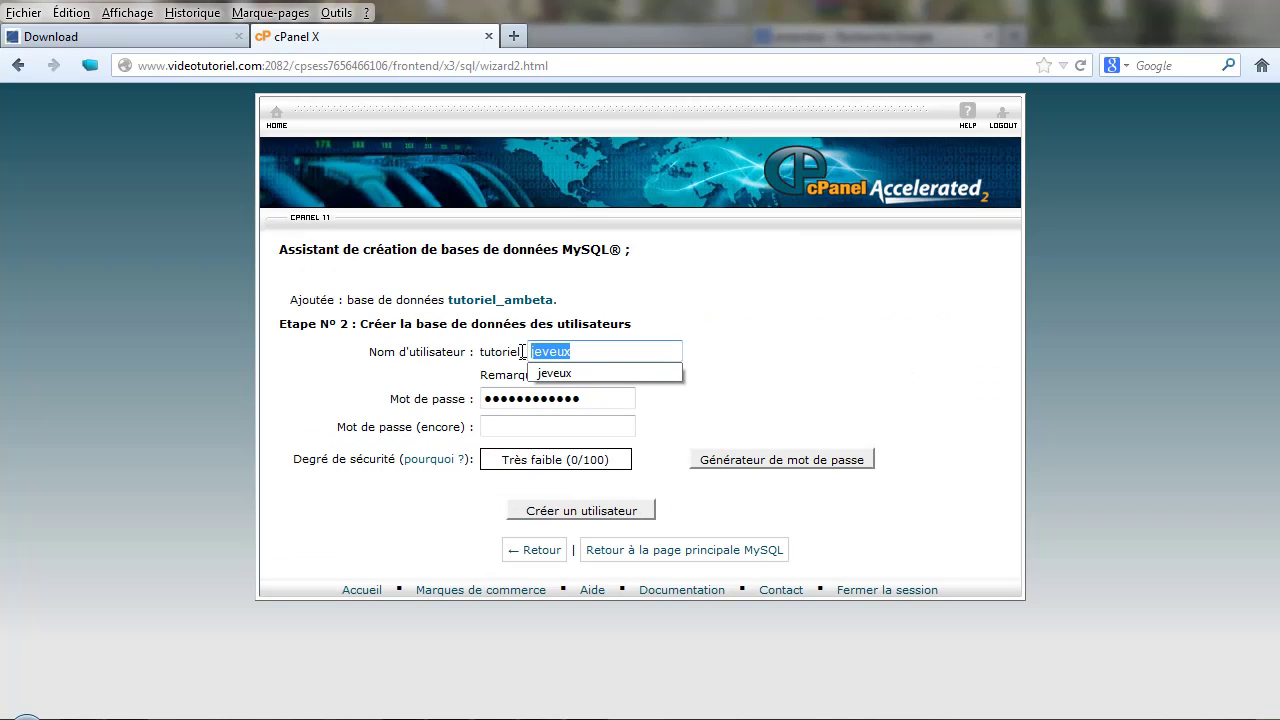
- Enter ambeta as the database user name and clear the autofilled password
type("ambeta")
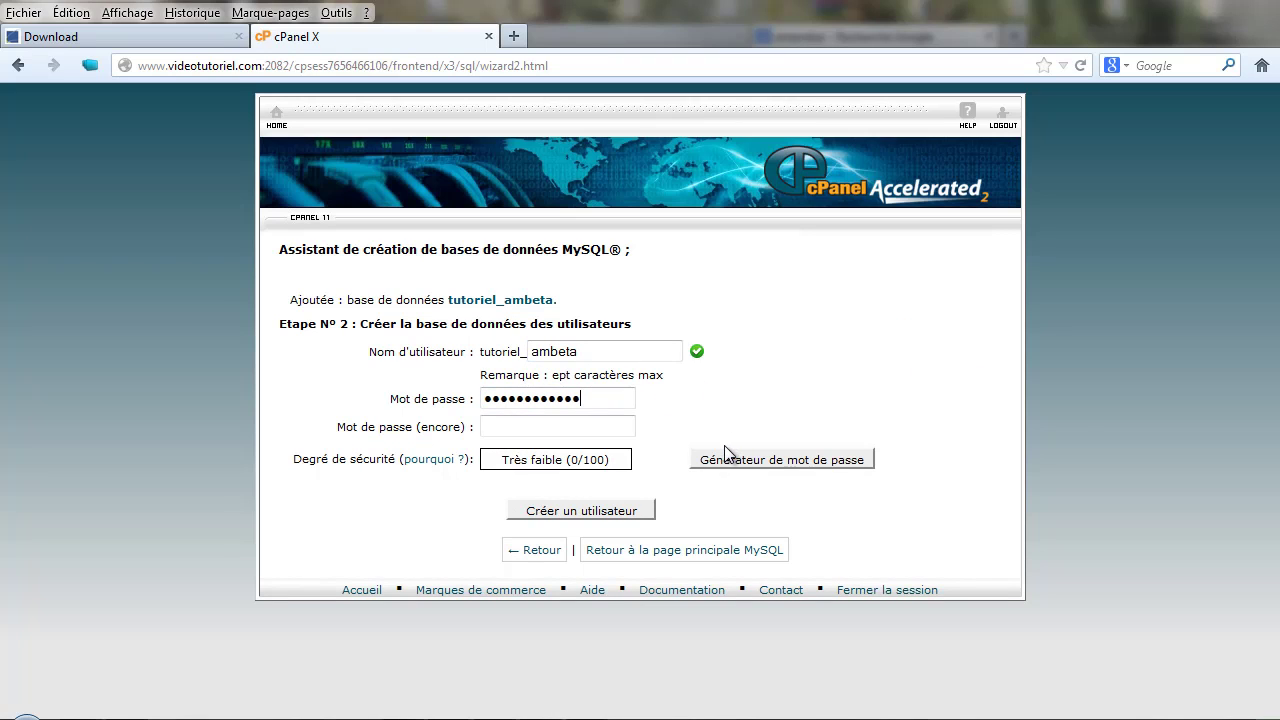
key("Tab")
key("BackSpace")
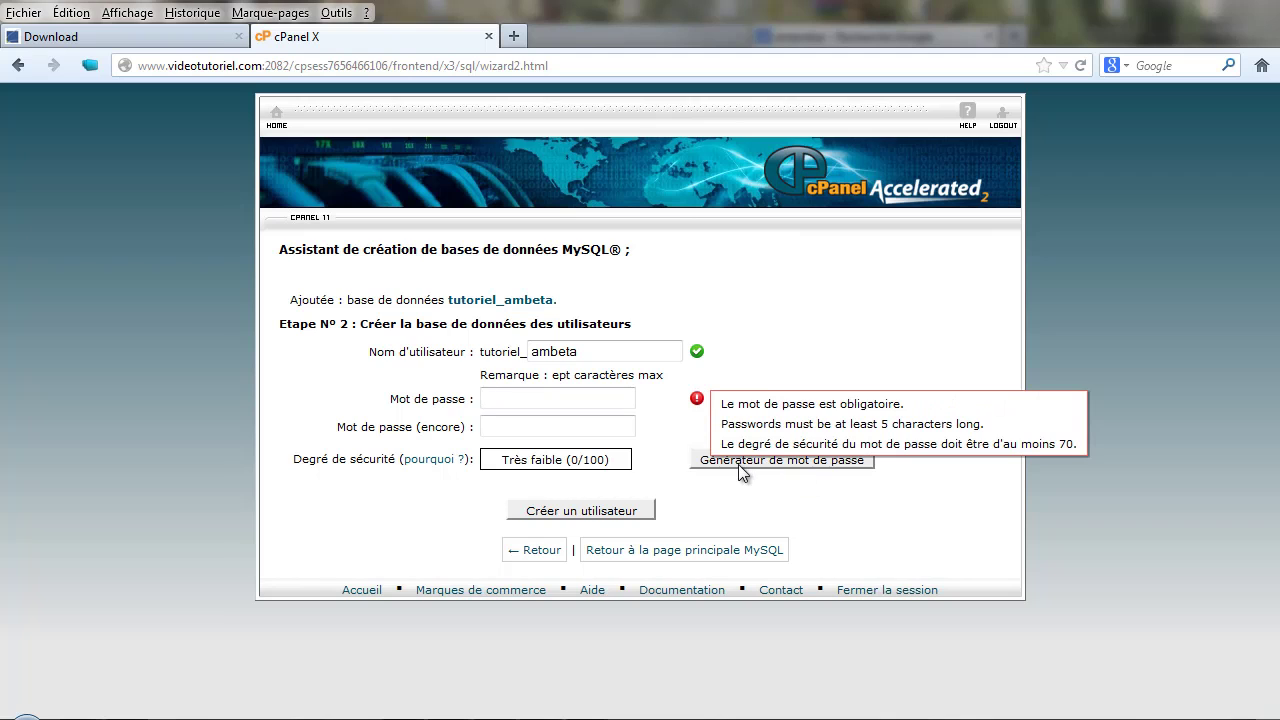
- Generate a new strong password in the password generator and copy it
left_click(742, 466)
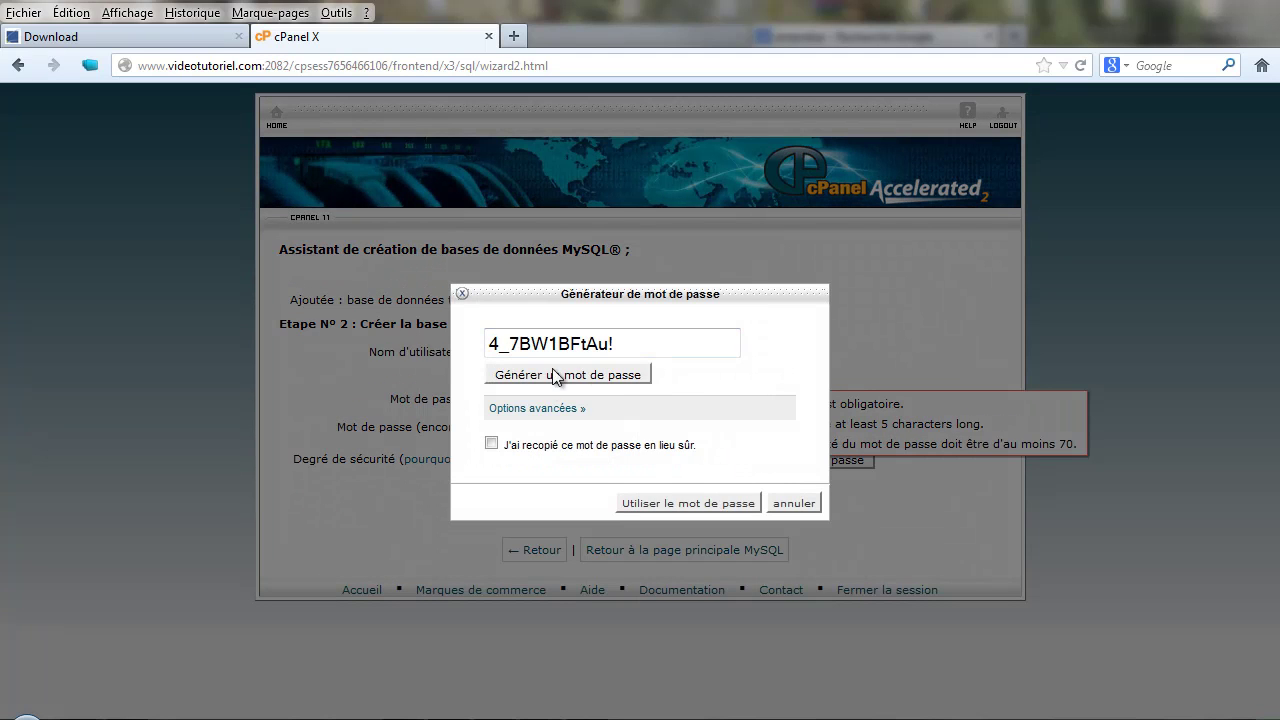
left_click(556, 377)
left_click(557, 386)
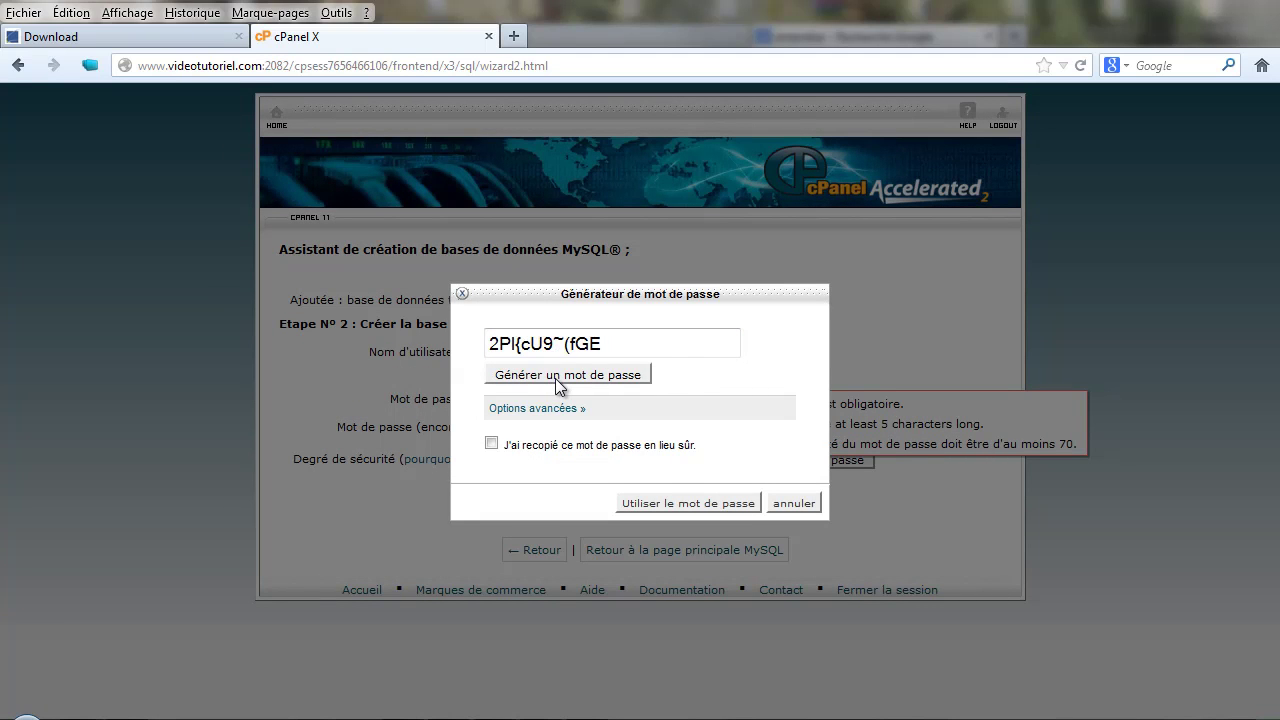
left_click(557, 386)
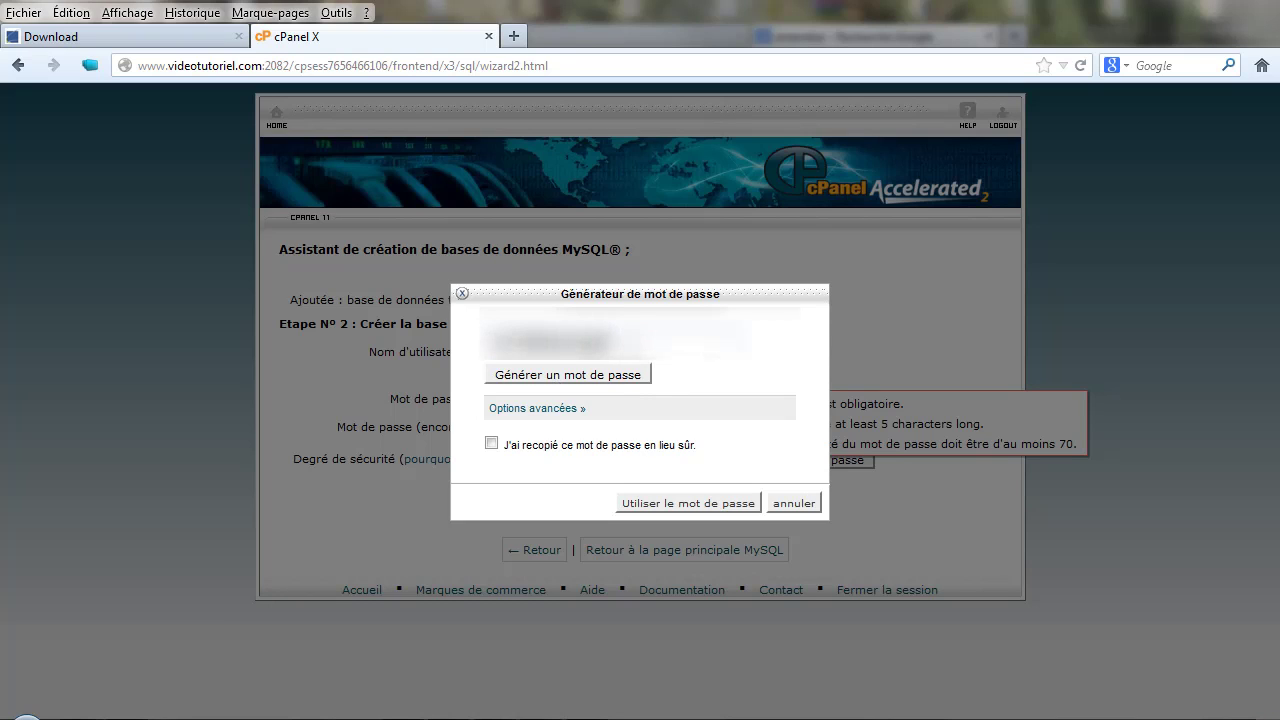
double_click(478, 345)
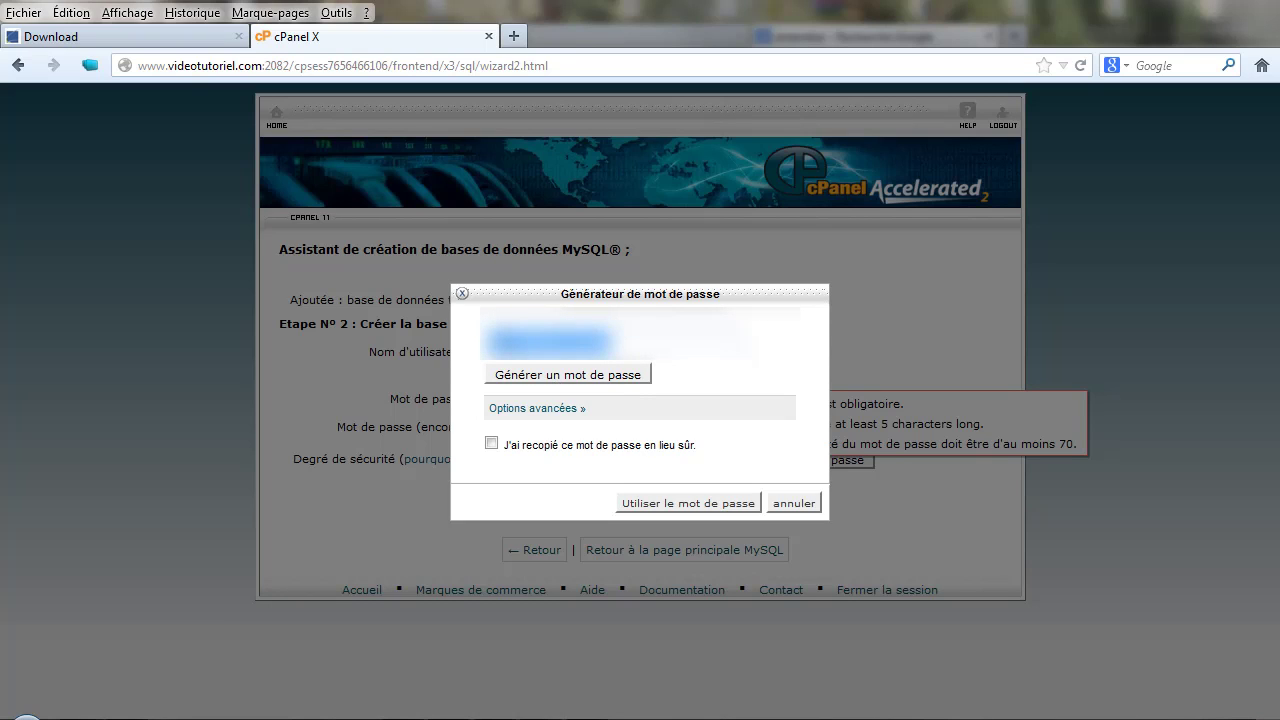
right_click(500, 337)
left_click(550, 410)
- Paste the password into Notepad, confirm it was saved, and create the tutoriel_ambeta user
key("alt+Tab")
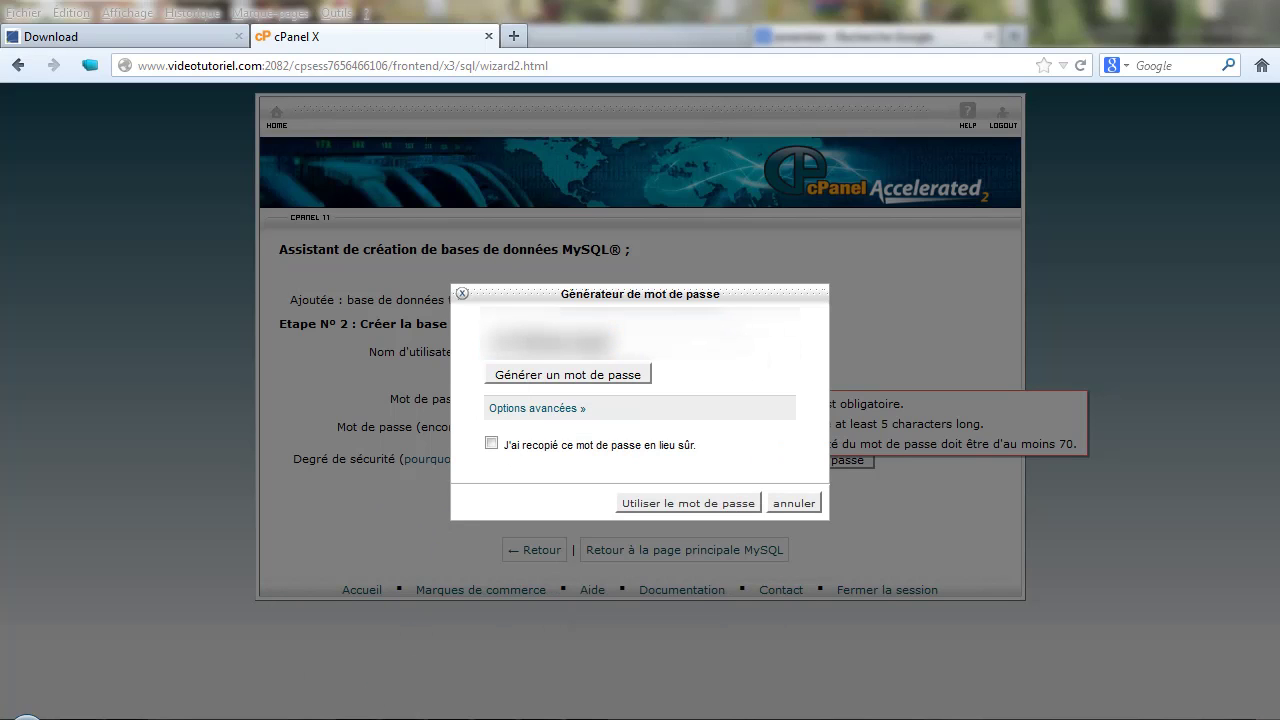
left_click_drag(339, 131, 721, 69)
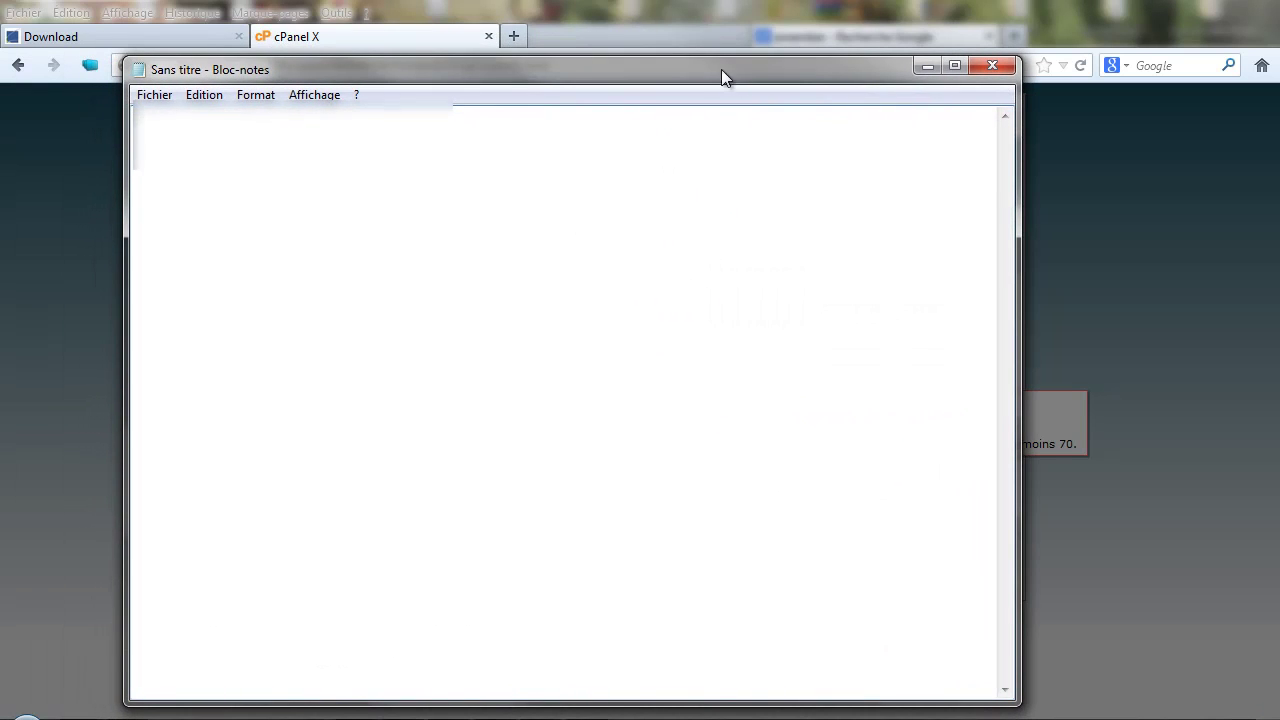
right_click(334, 136)
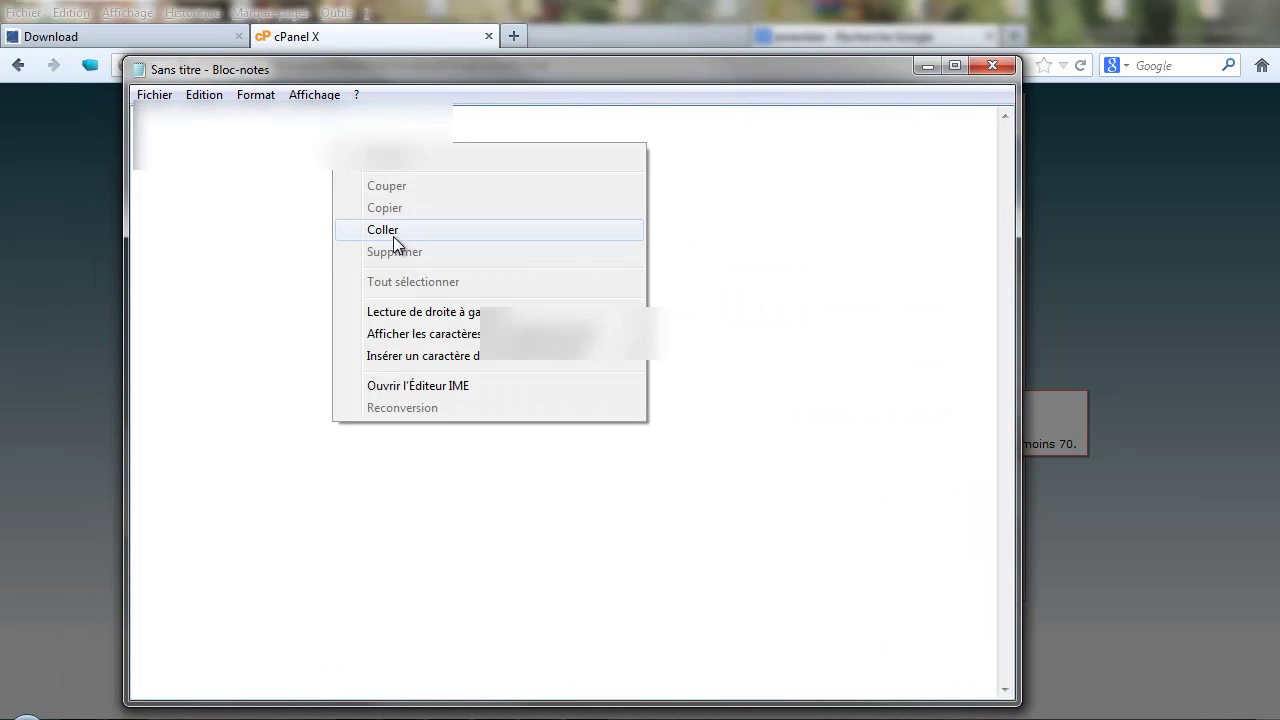
left_click(393, 236)
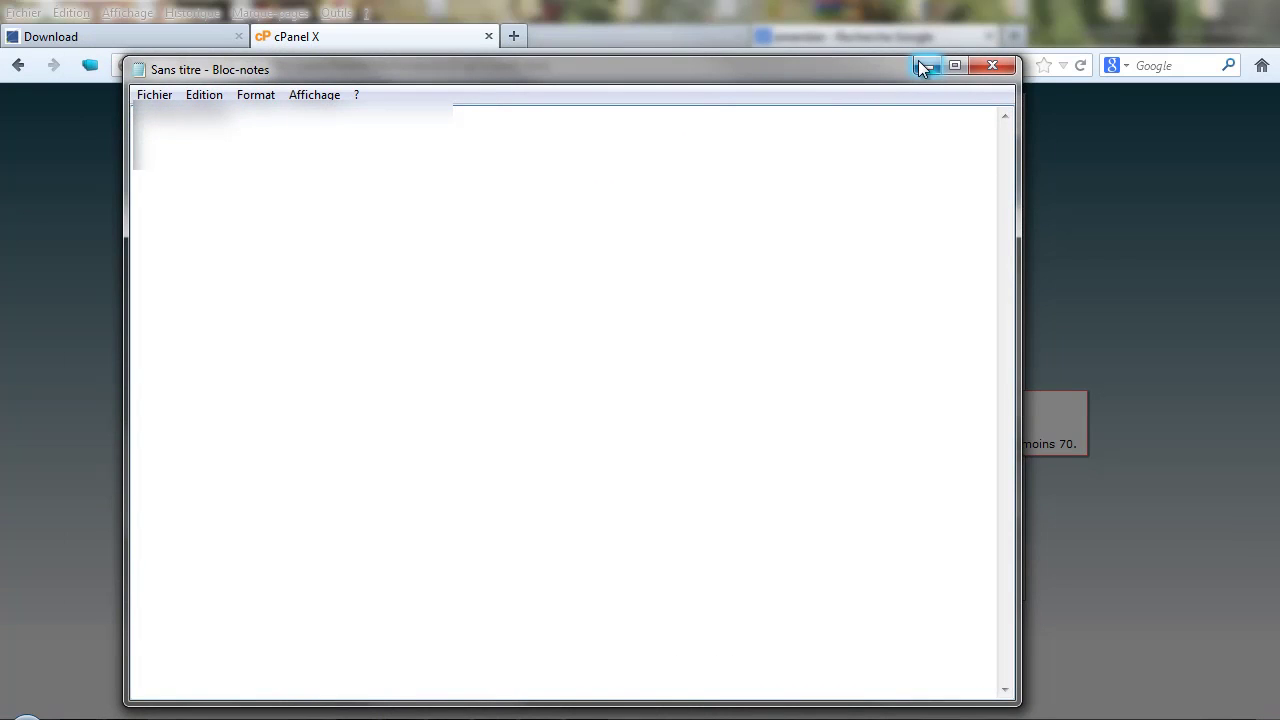
left_click(918, 63)
left_click(491, 443)
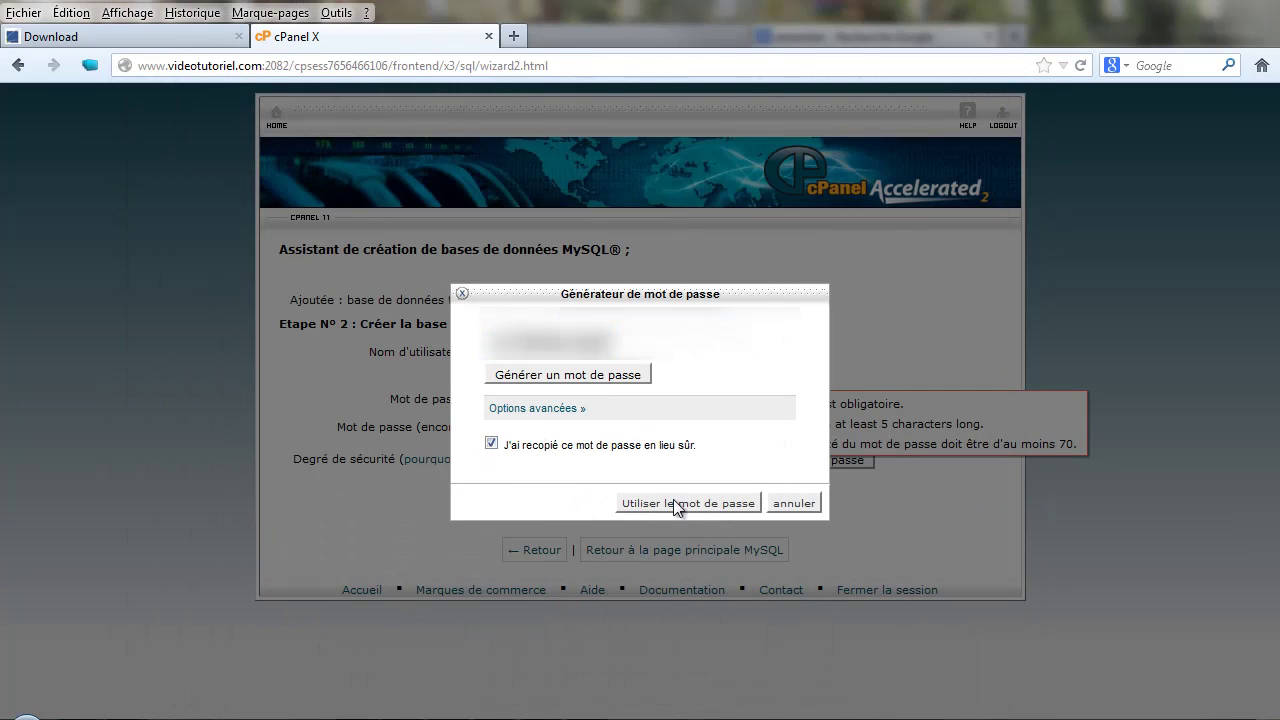
left_click(696, 505)
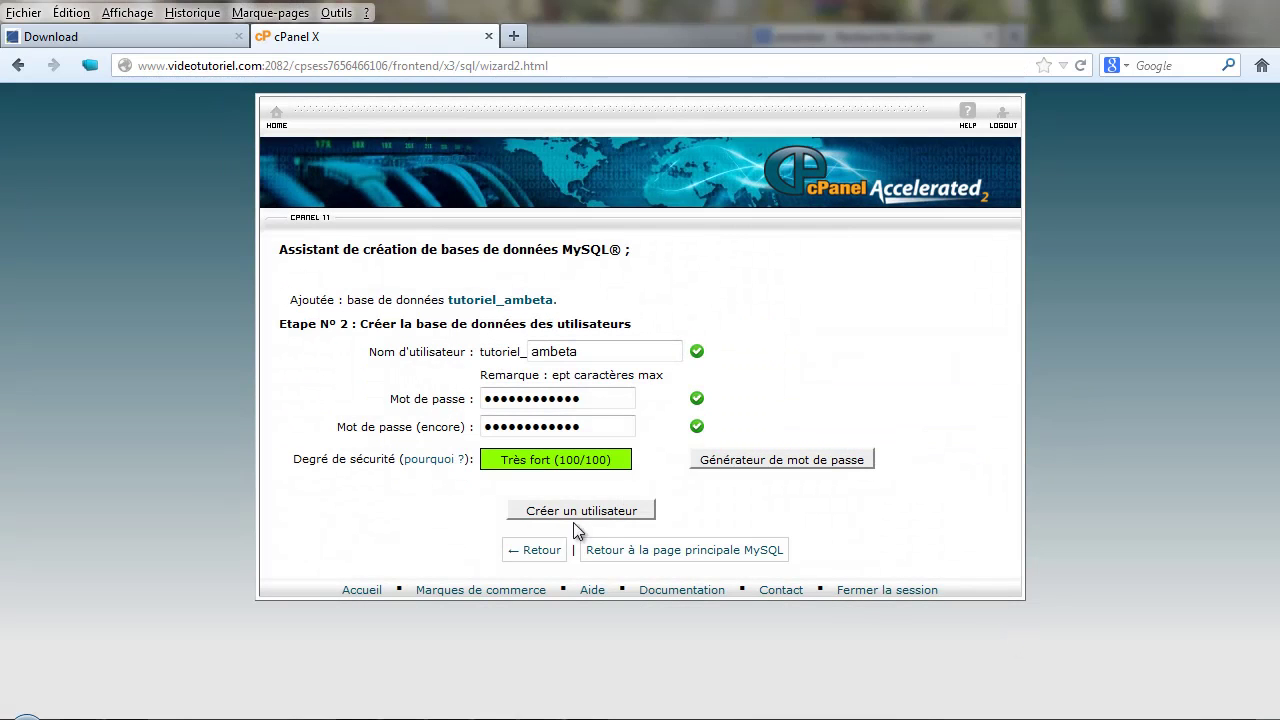
left_click(588, 509)
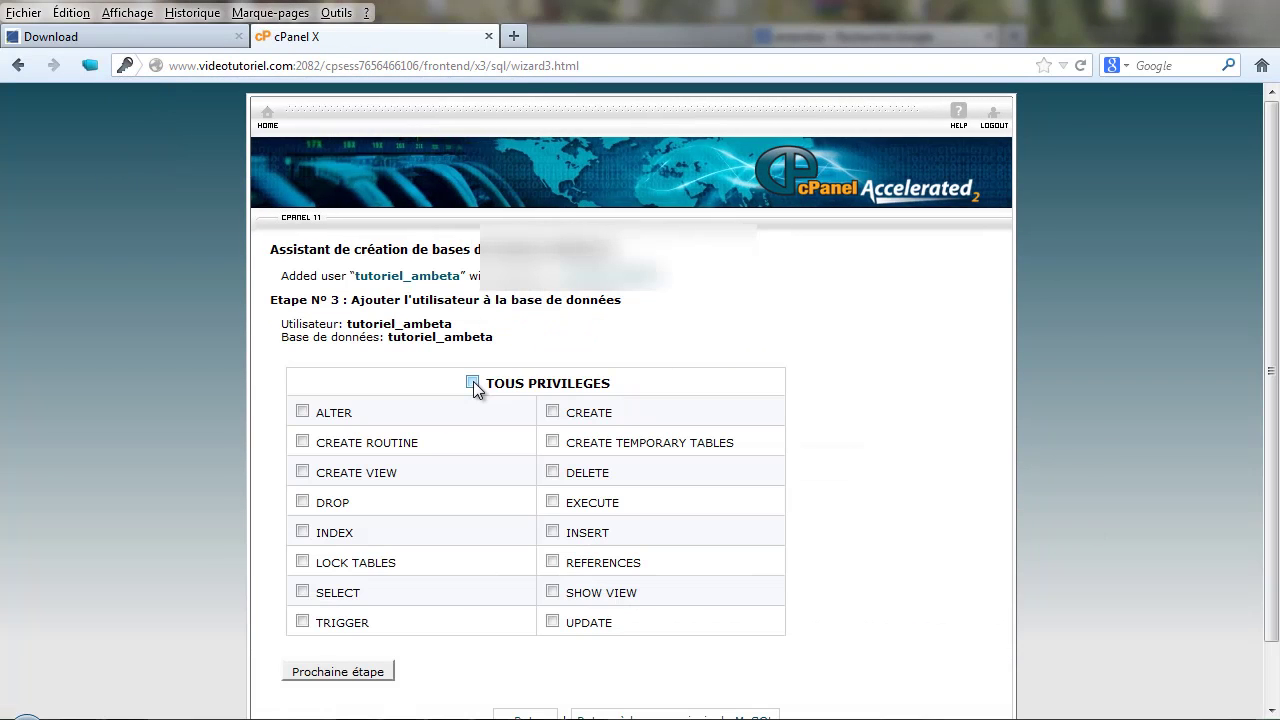
- Give tutoriel_ambeta ALL PRIVILEGES, paste the confirmation line into Notepad, and return to cPanel home
left_click(473, 382)
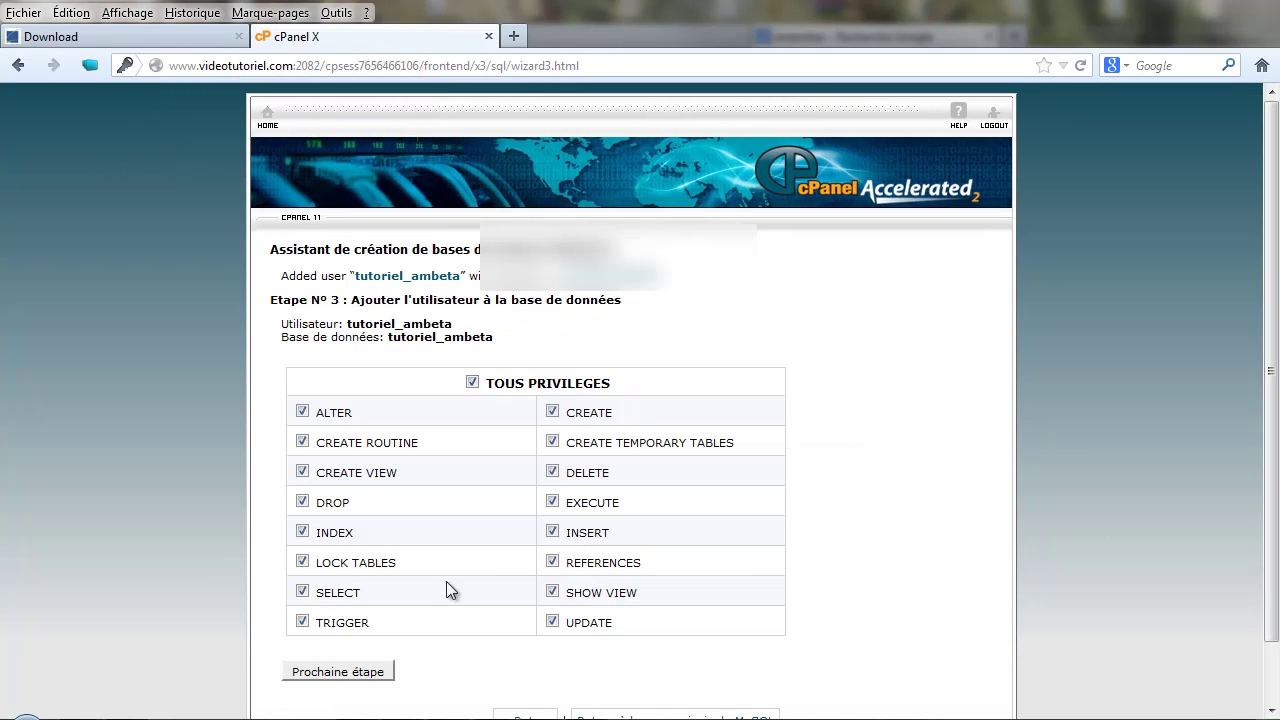
left_click(362, 673)
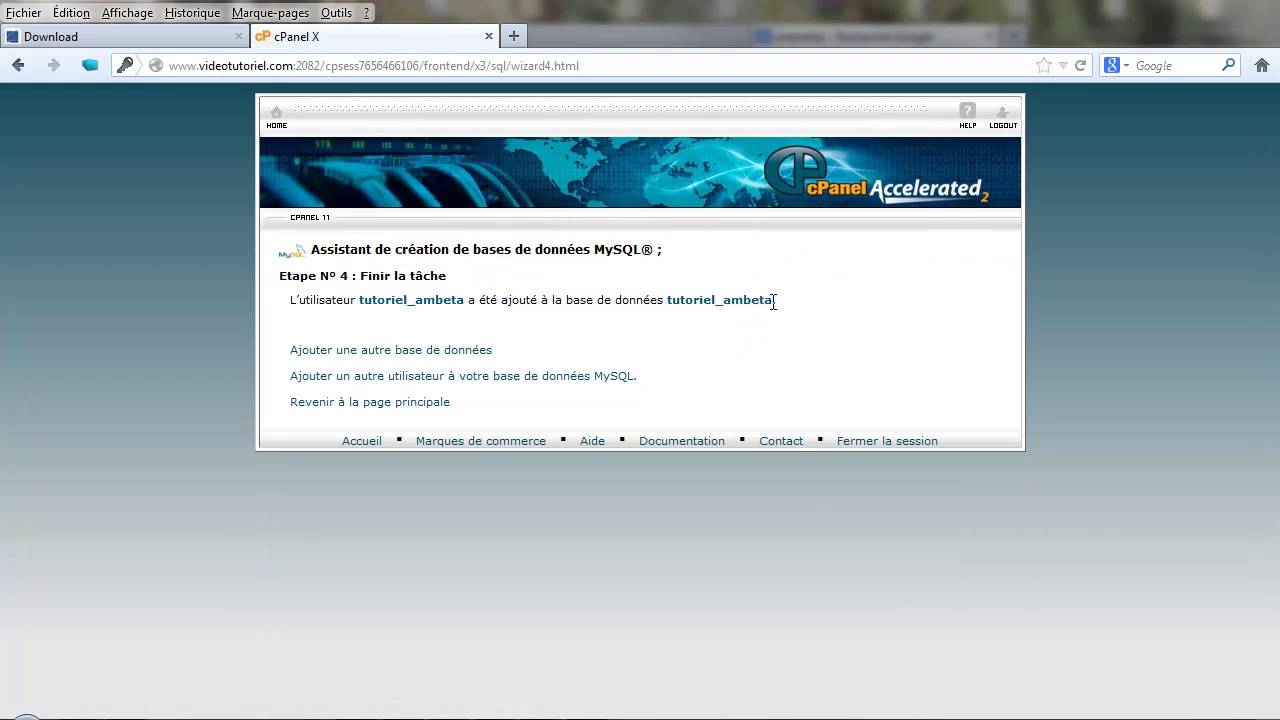
left_click_drag(772, 300, 289, 309)
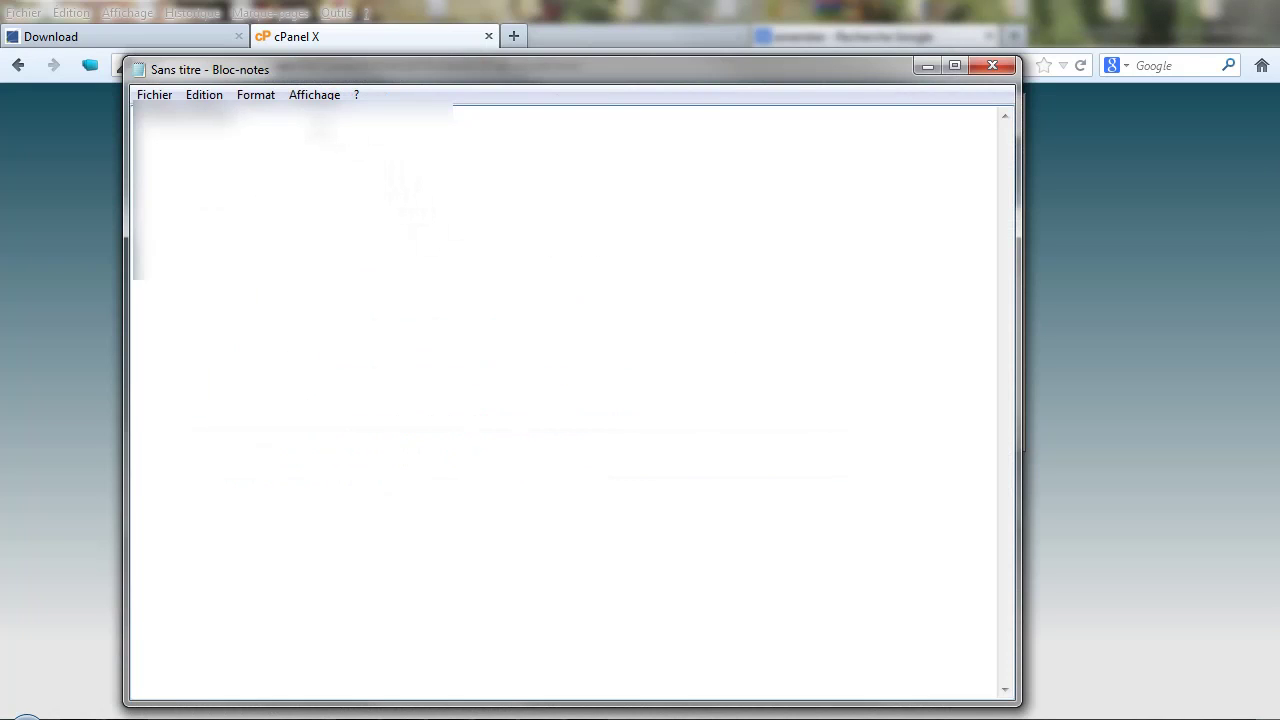
key("ctrl+v")
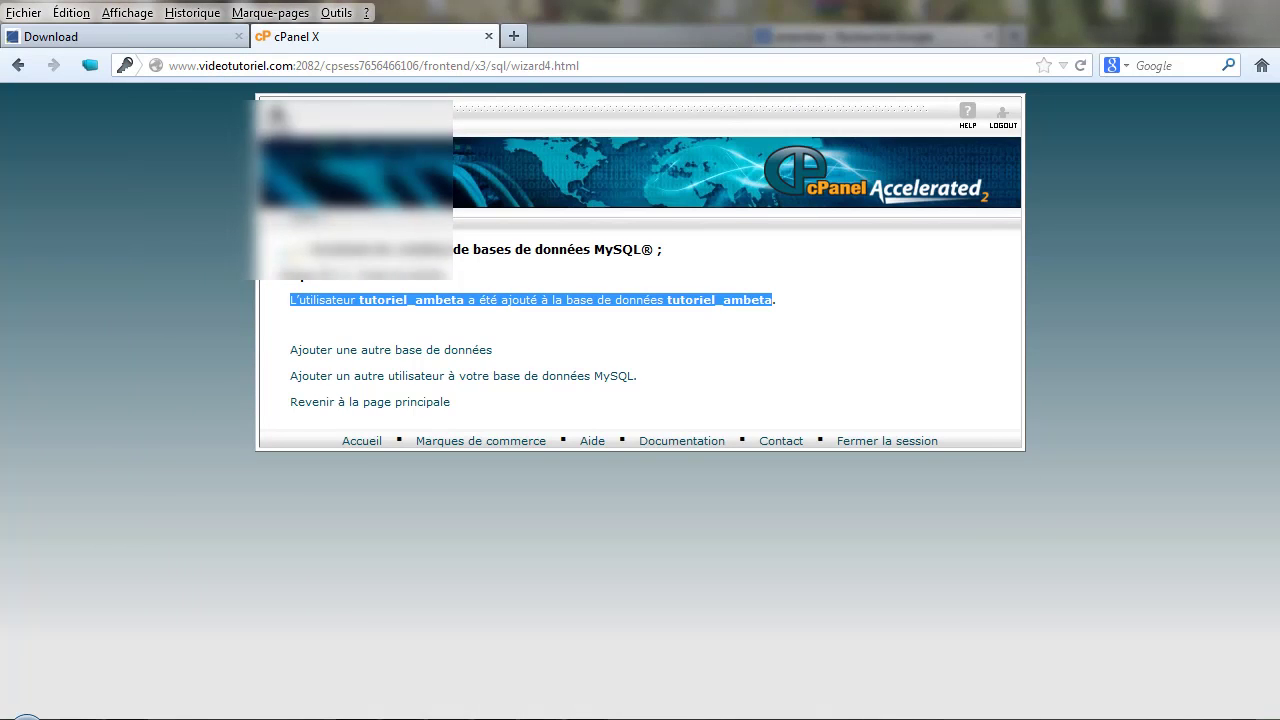
left_click(370, 402)
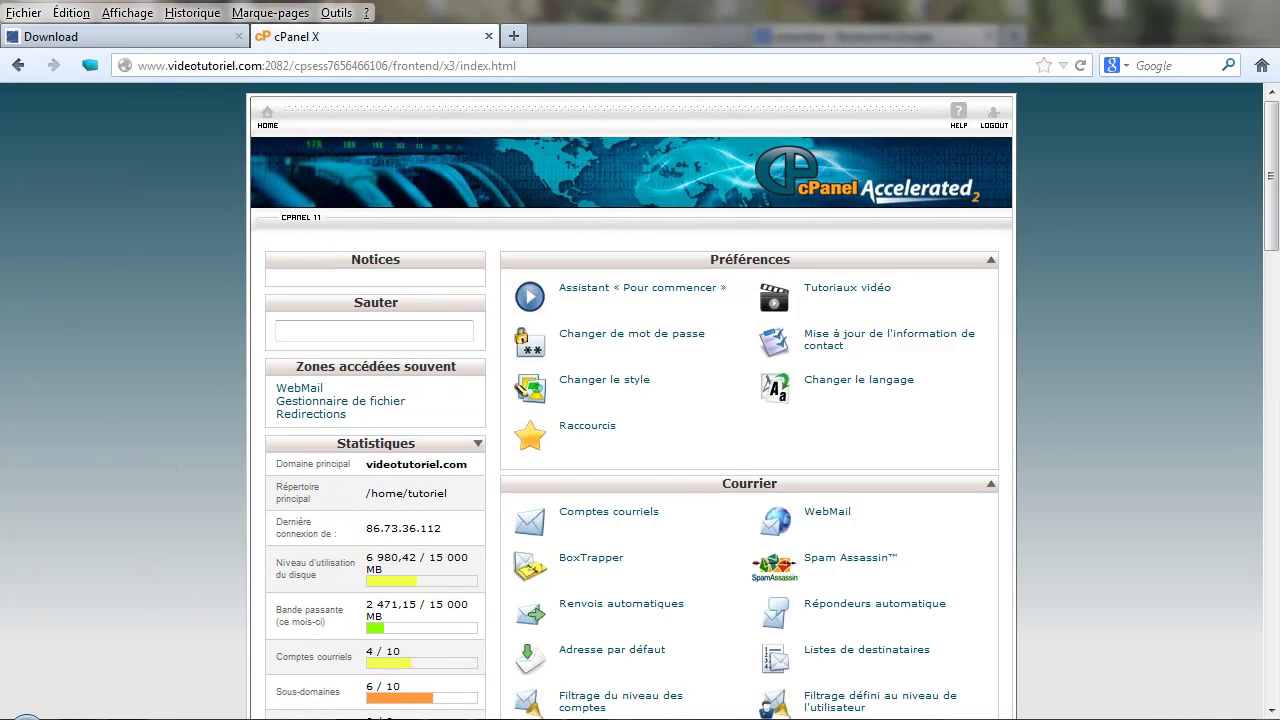
left_click(183, 710)
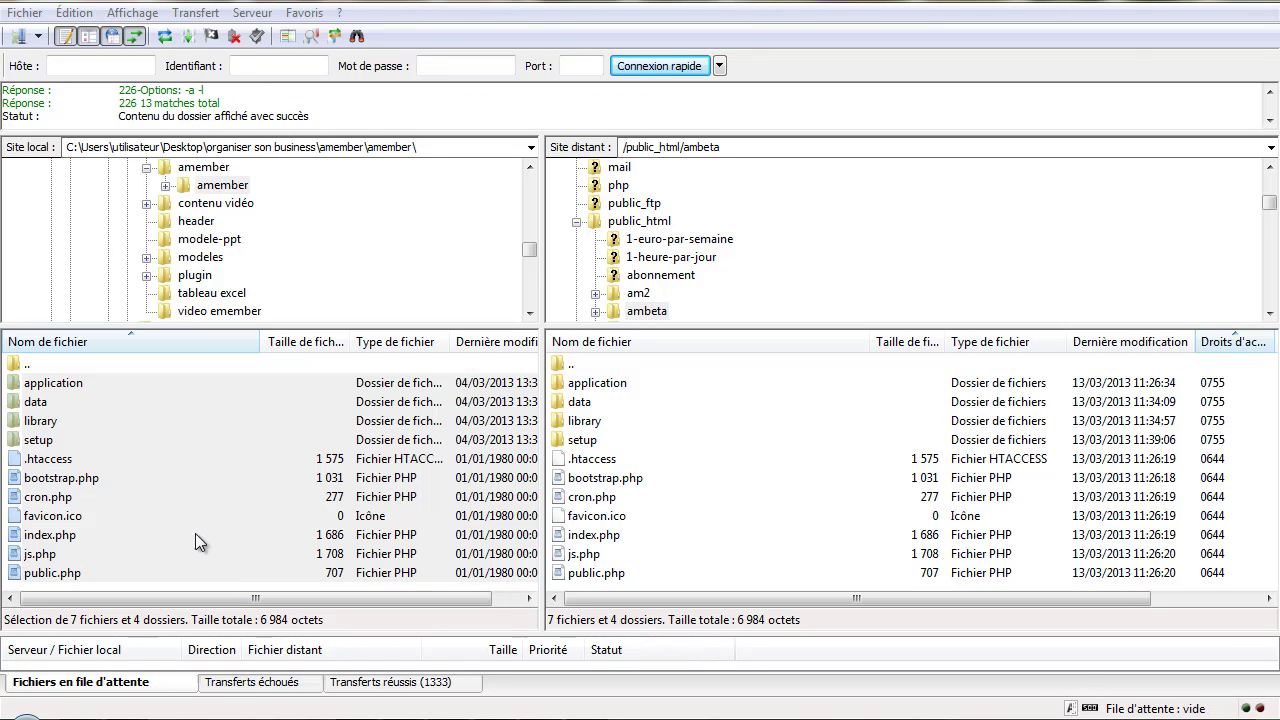
- Check FileZilla's Transferts échoués list to confirm no uploads failed
left_click(288, 688)
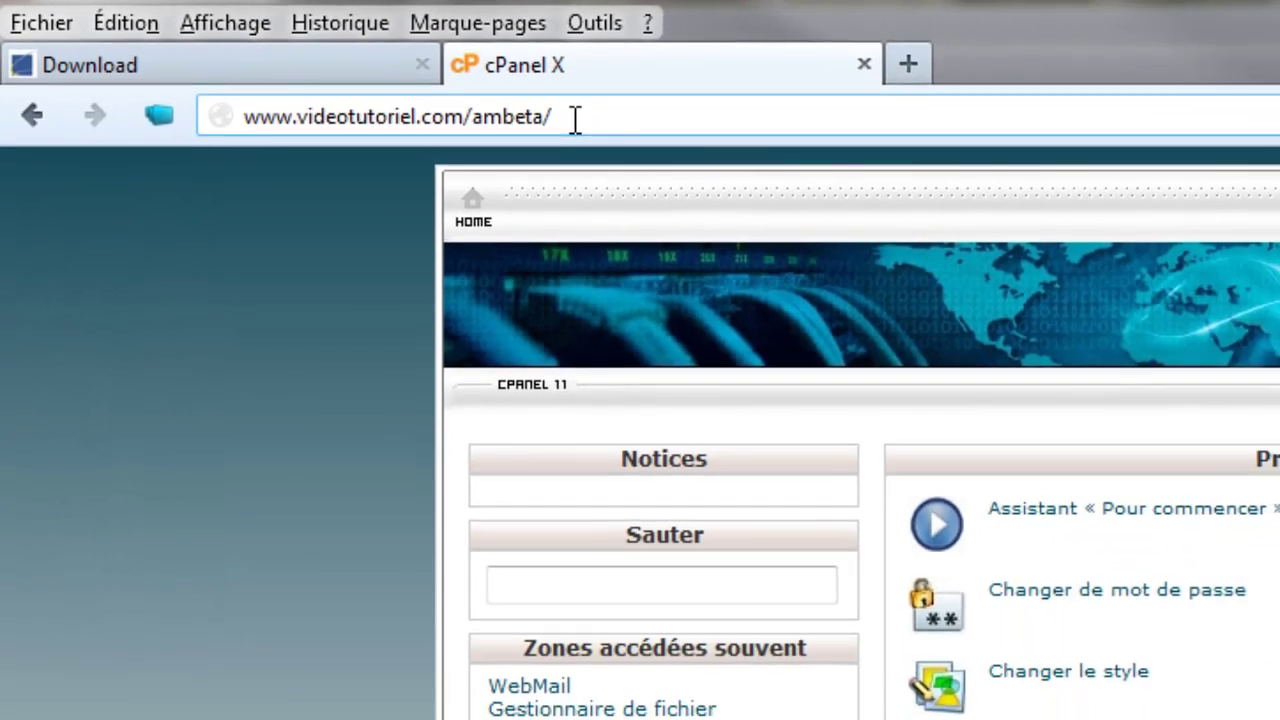
key("Return")
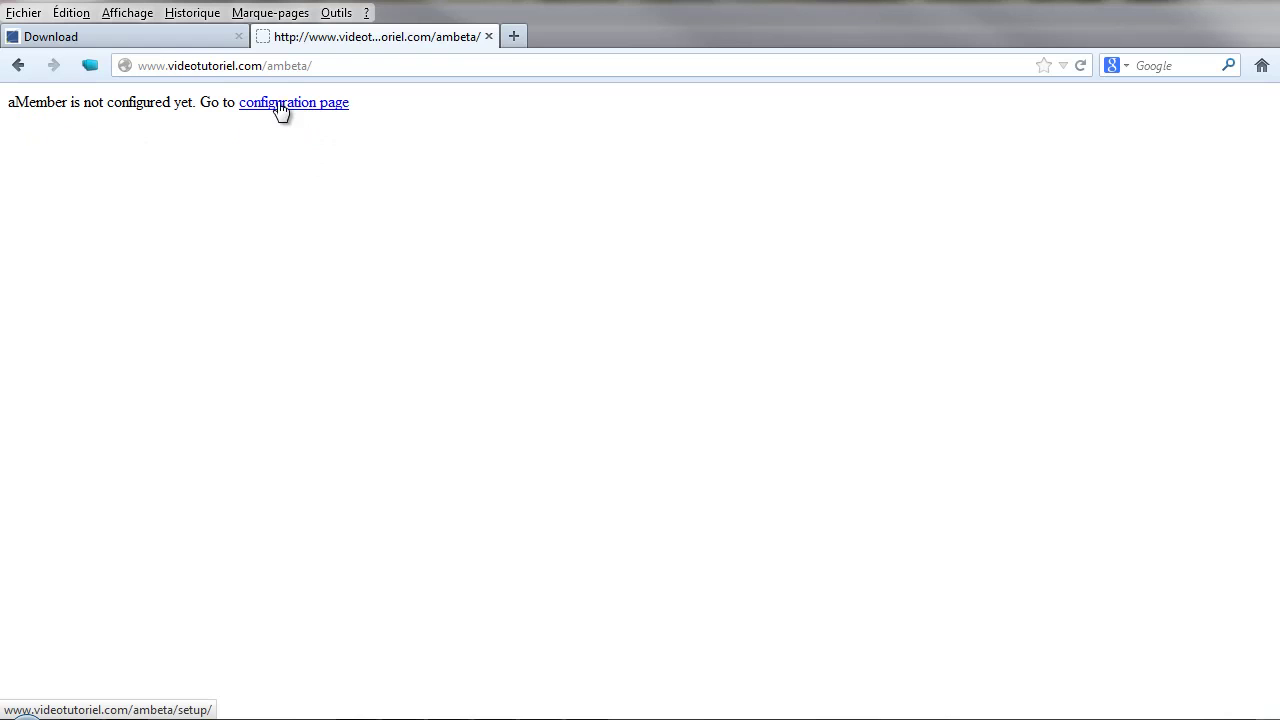
left_click(310, 106)
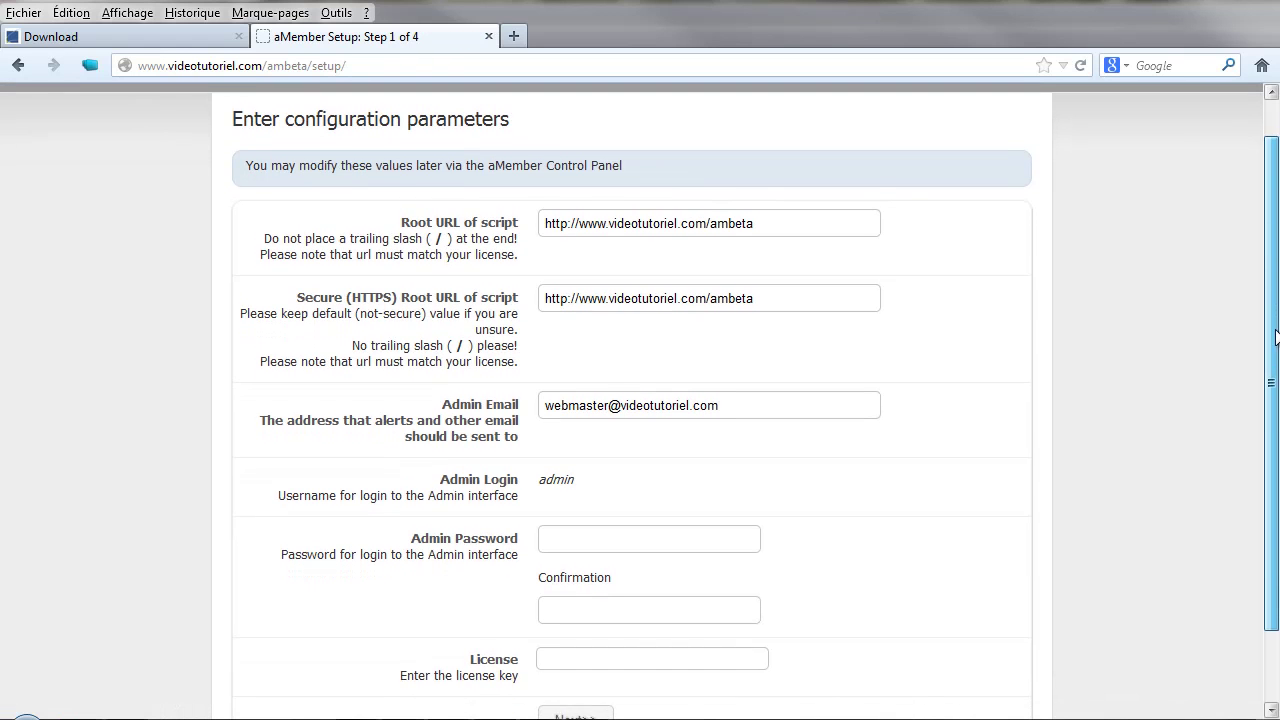
scroll(1275, 328, "down", 1)
left_click_drag(1275, 328, 1275, 443)
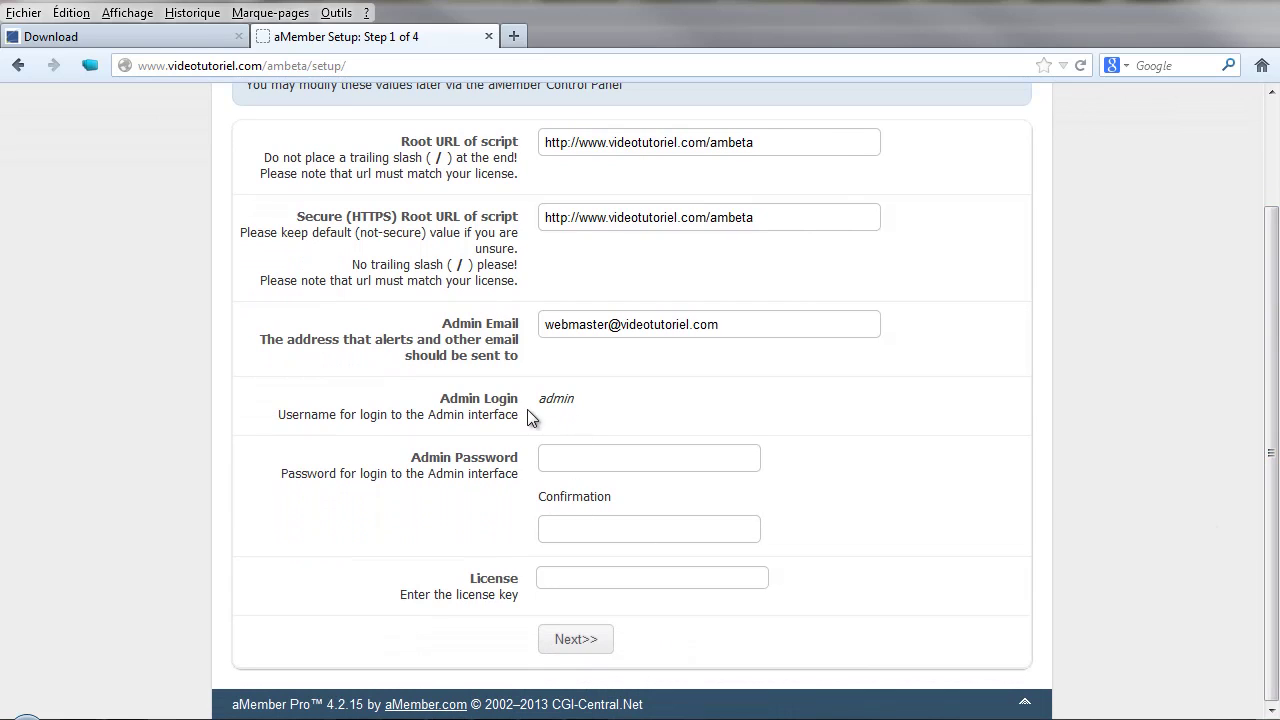
- Fill in the admin password and its confirmation in setup step 1
left_click(566, 465)
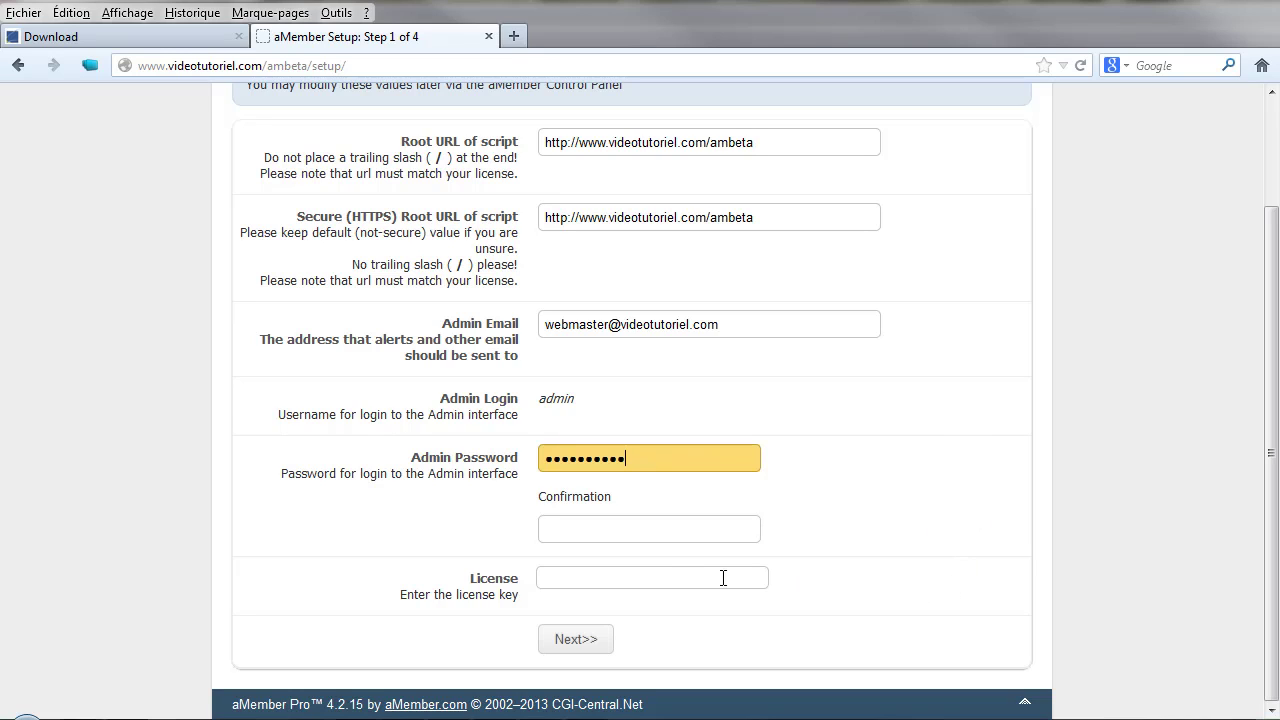
left_click(621, 528)
key("ctrl+v")
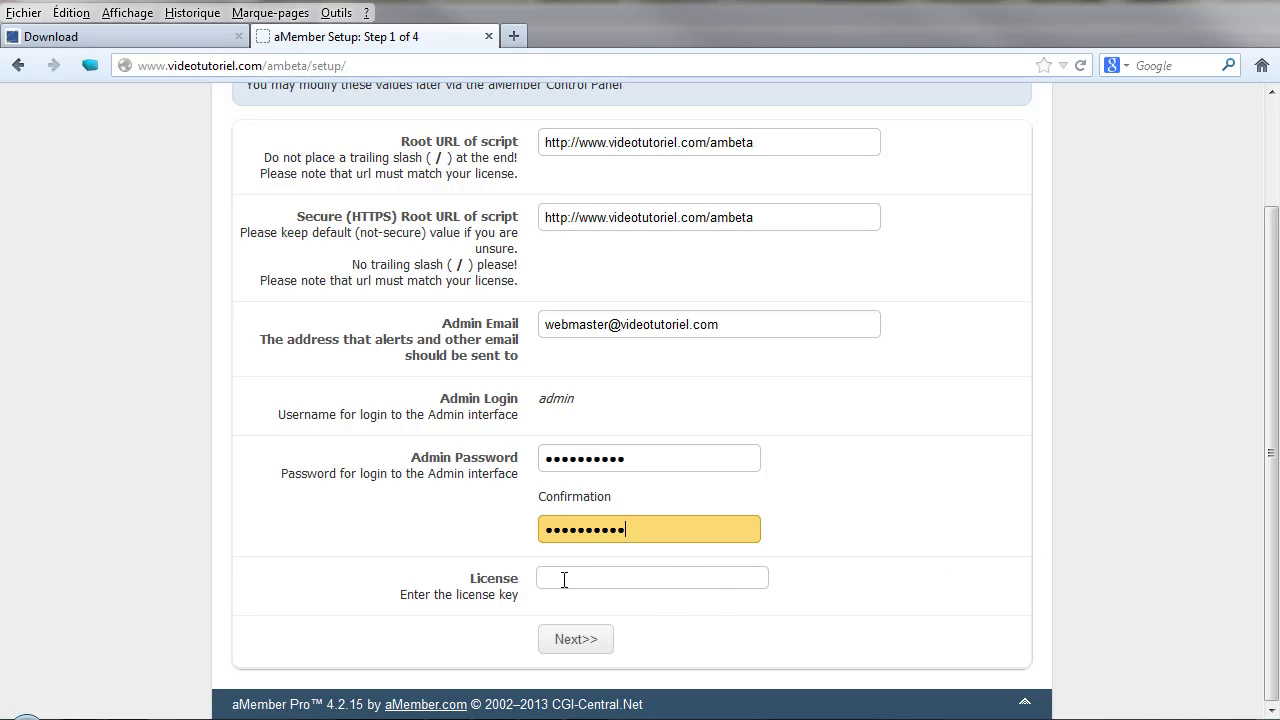
left_click(564, 580)
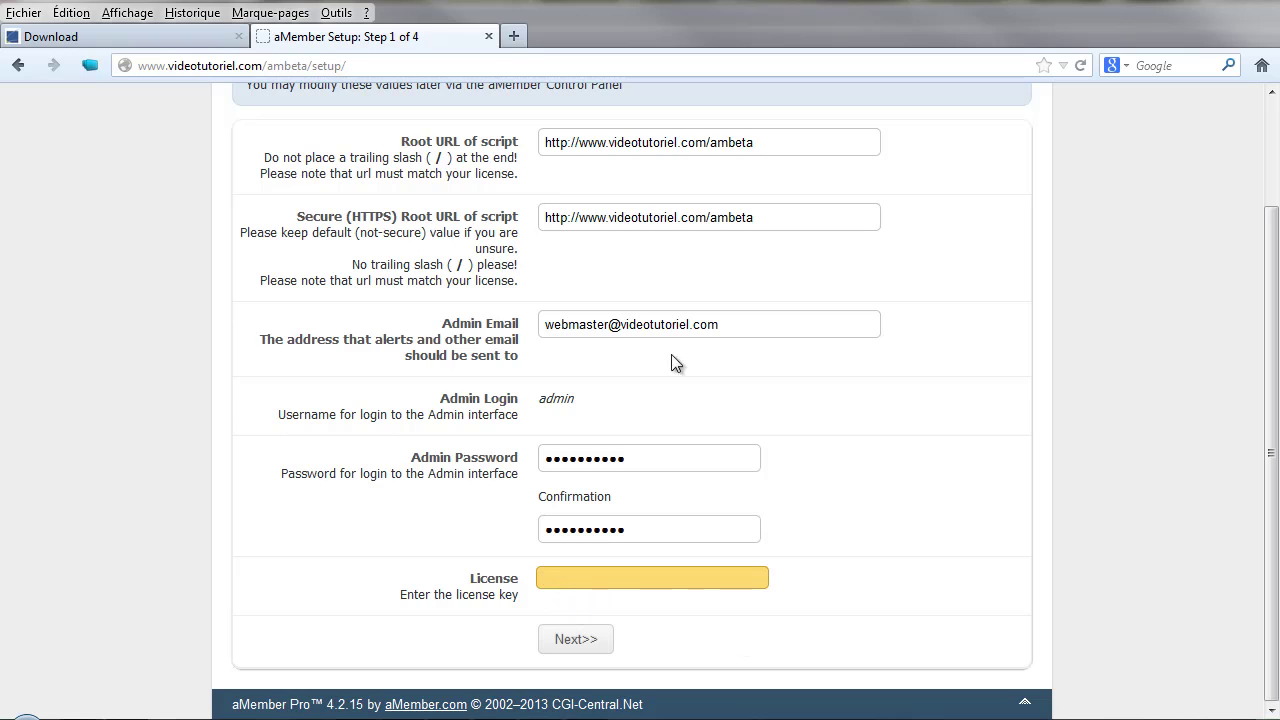
left_click(104, 42)
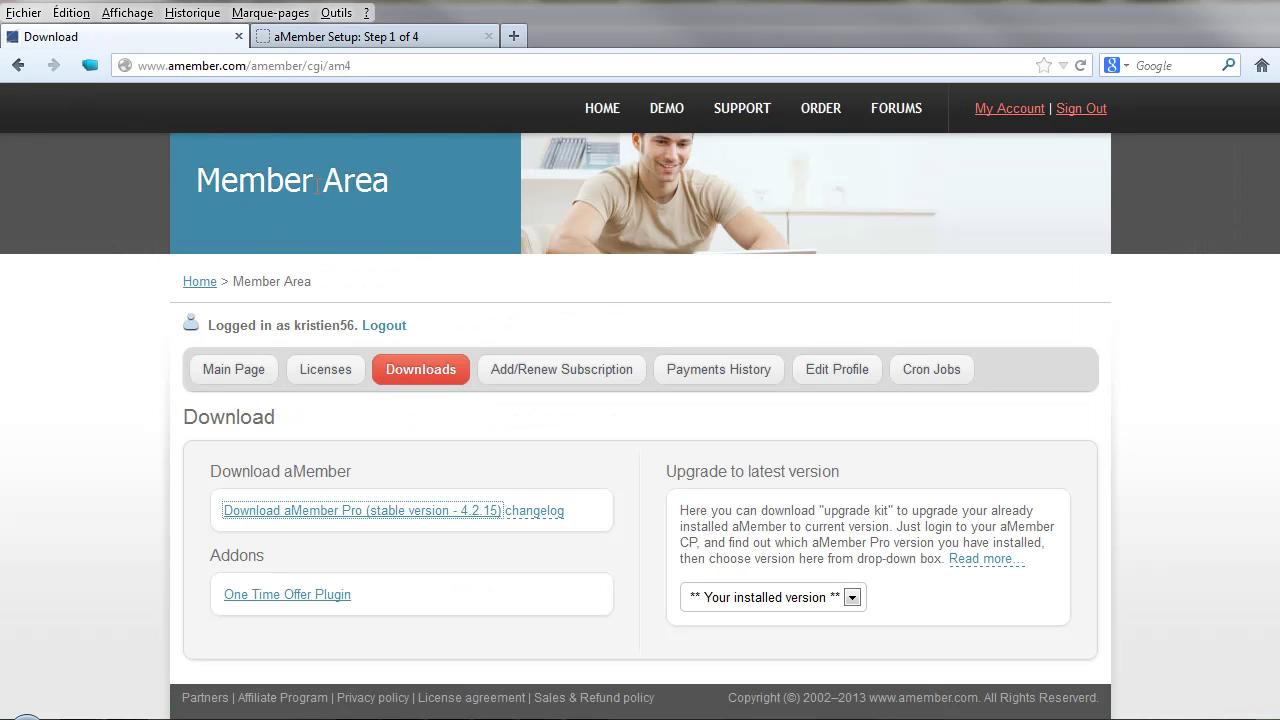
- Copy the version 4.x license key from the member area's Licenses page
left_click(327, 376)
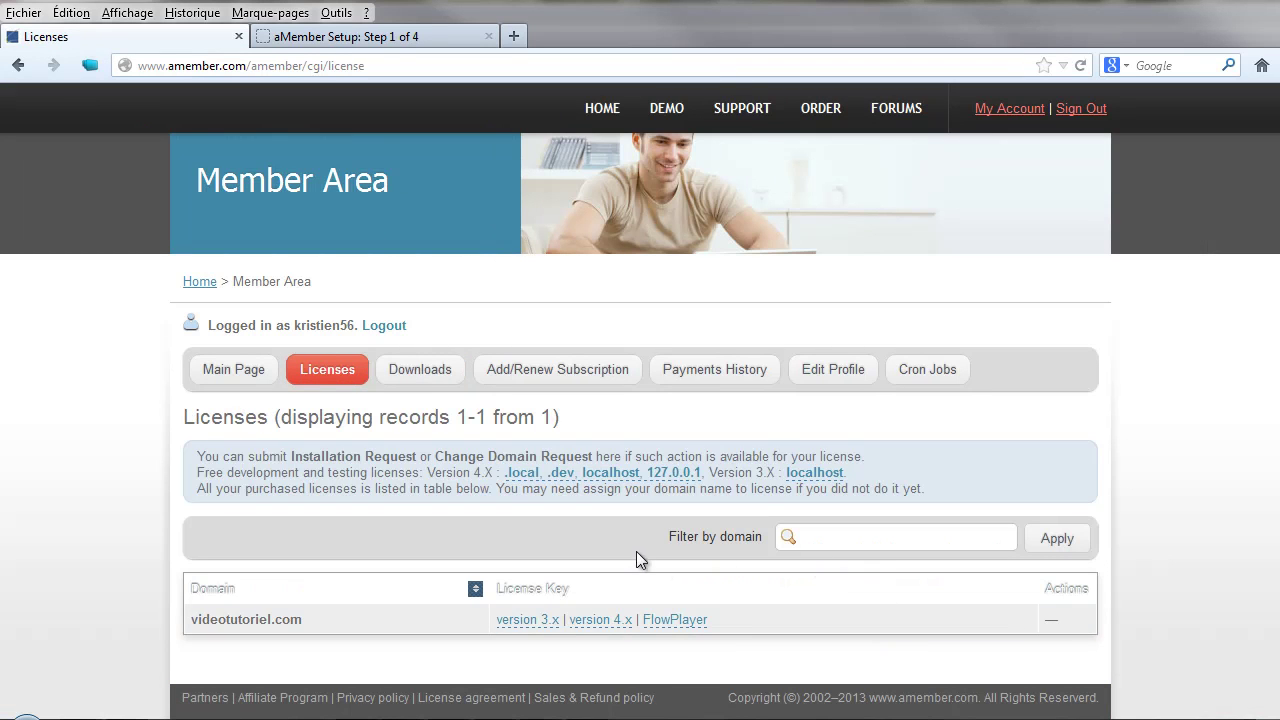
left_click(603, 623)
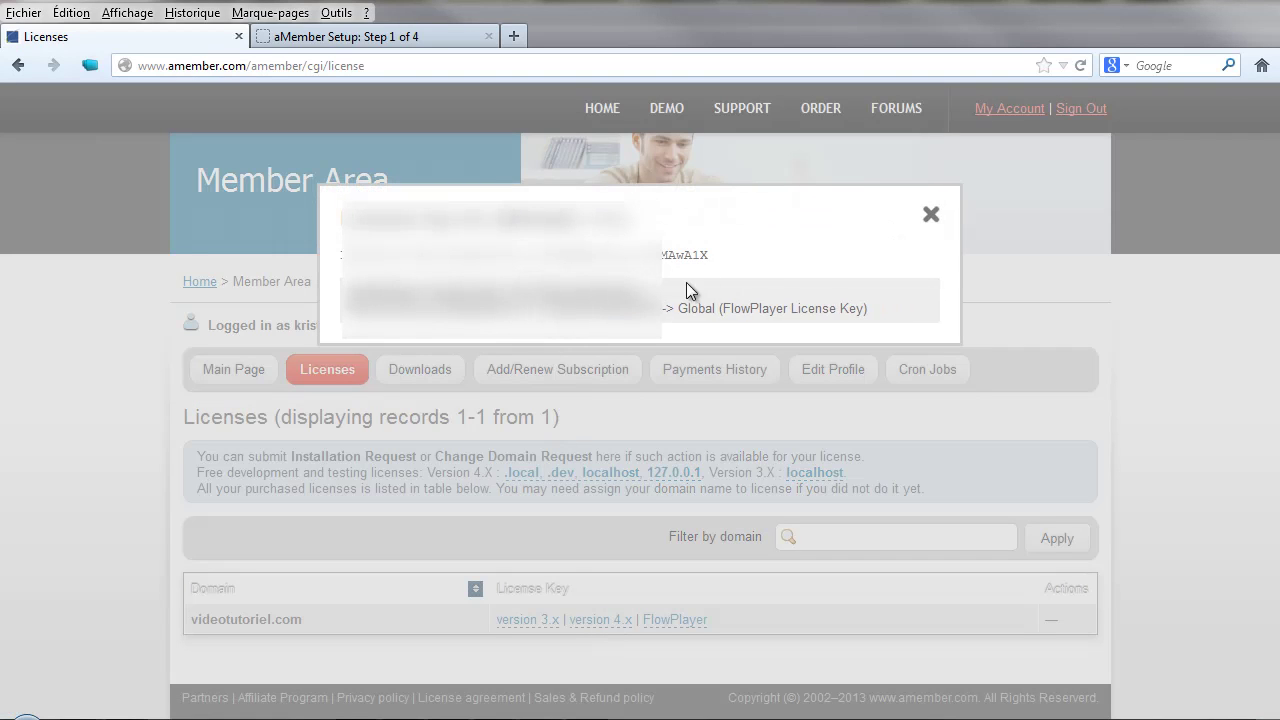
left_click_drag(733, 256, 331, 263)
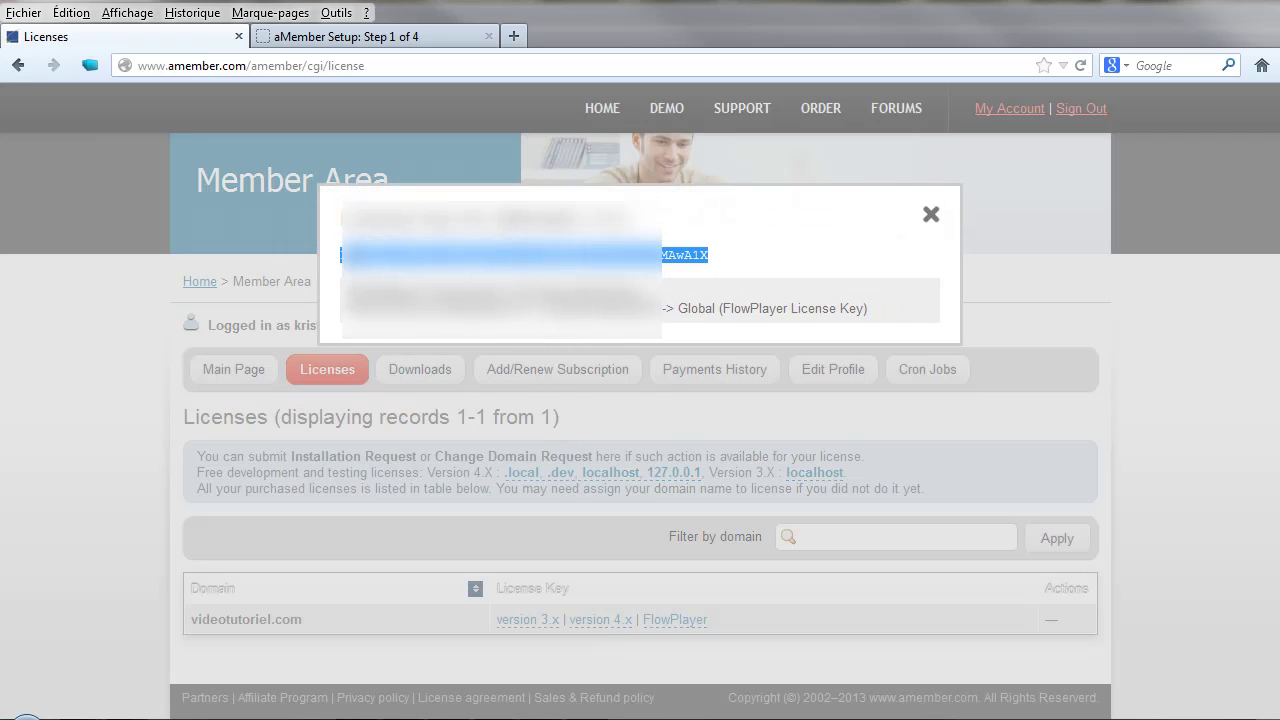
right_click(350, 258)
left_click(415, 274)
- Paste the license key into the setup form's License field
left_click(400, 38)
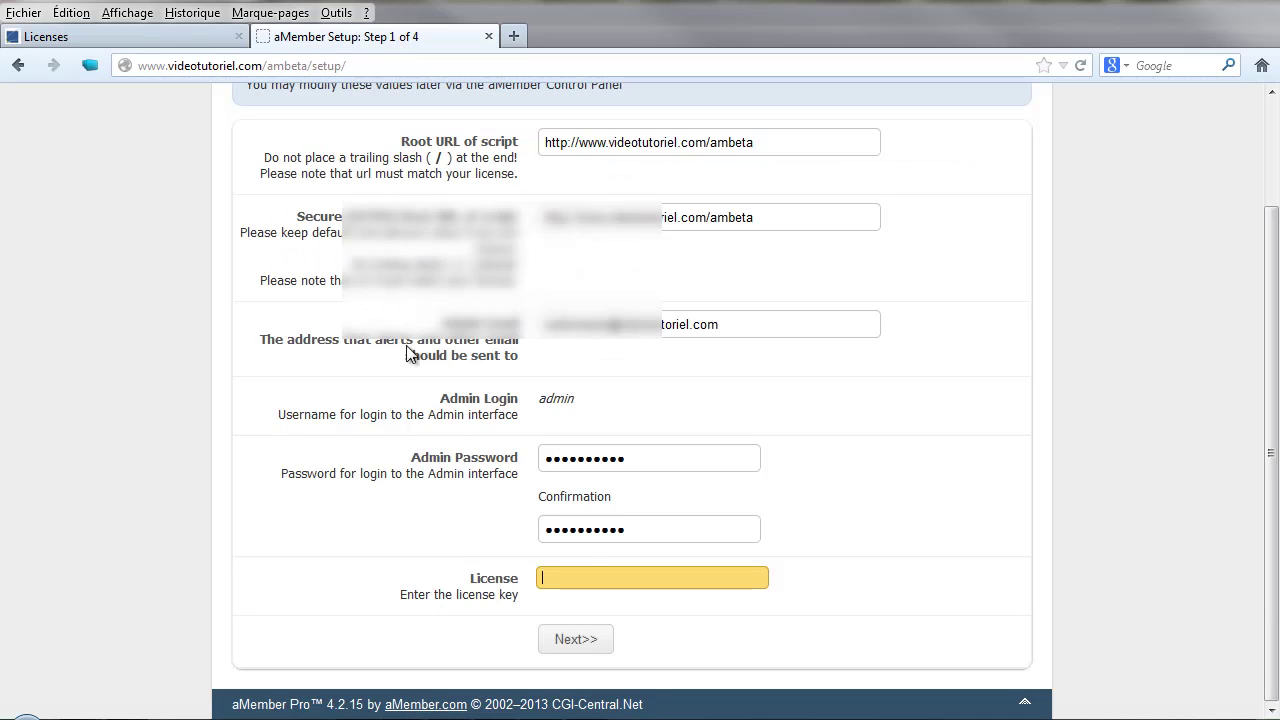
right_click(596, 582)
left_click(634, 186)
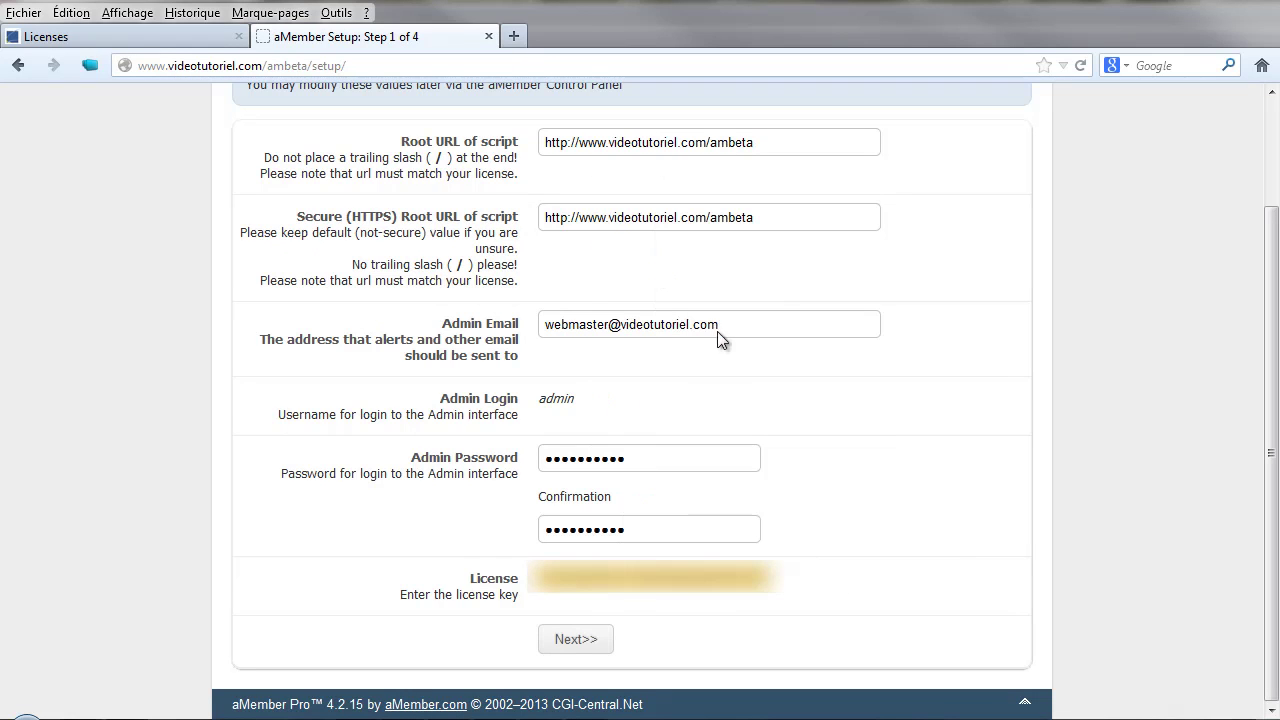
- Advance to the MySQL step and fill in tutoriel_ambeta as both the MySQL username and database name
left_click(576, 640)
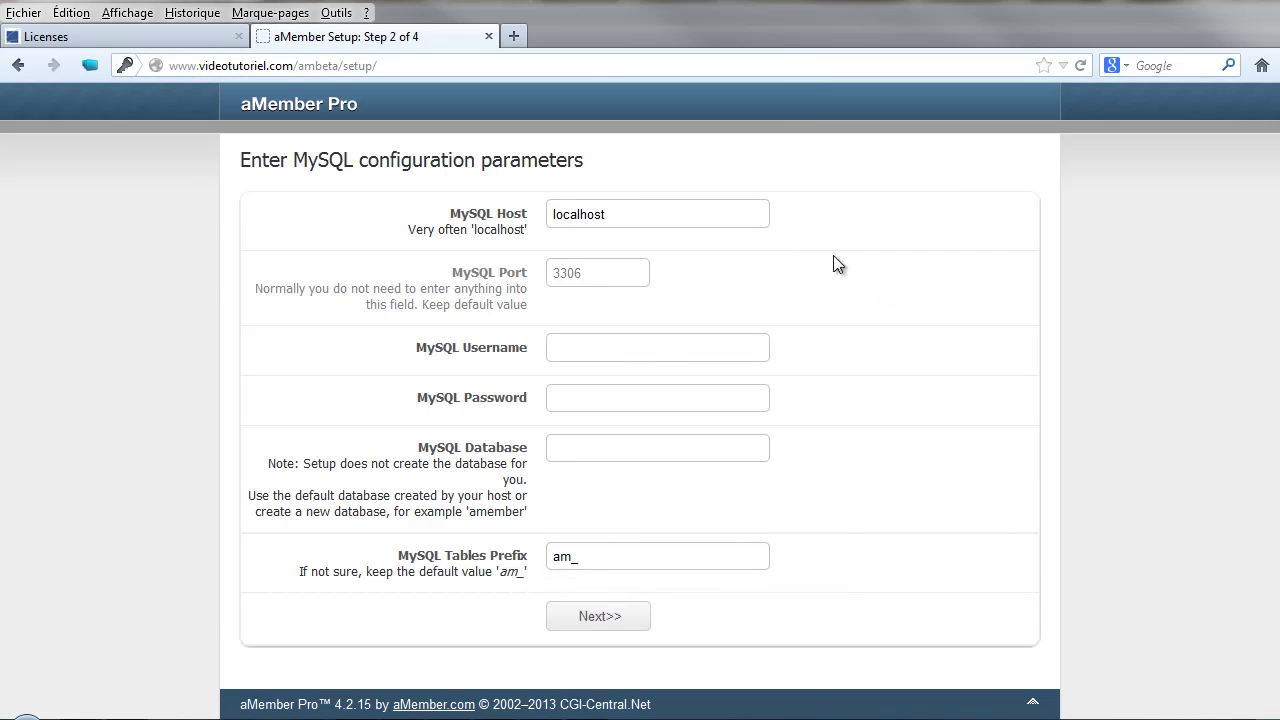
key("alt+Tab")
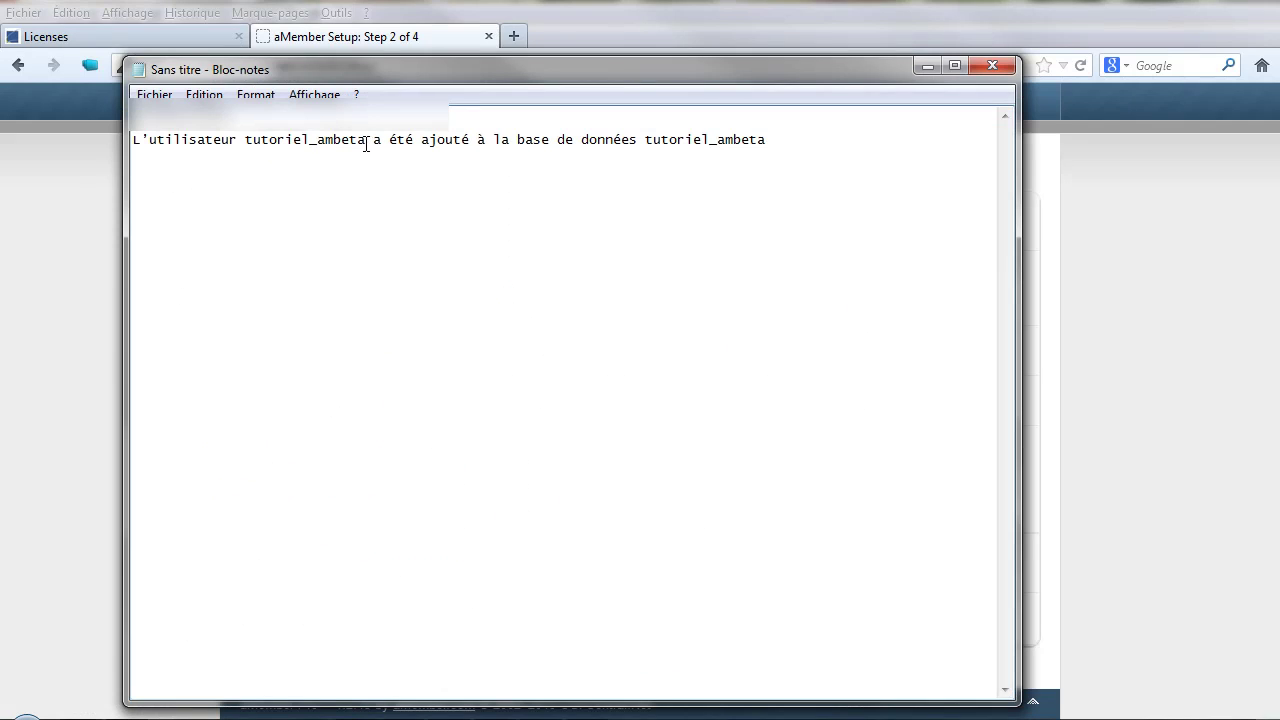
left_click_drag(366, 143, 254, 141)
right_click(248, 142)
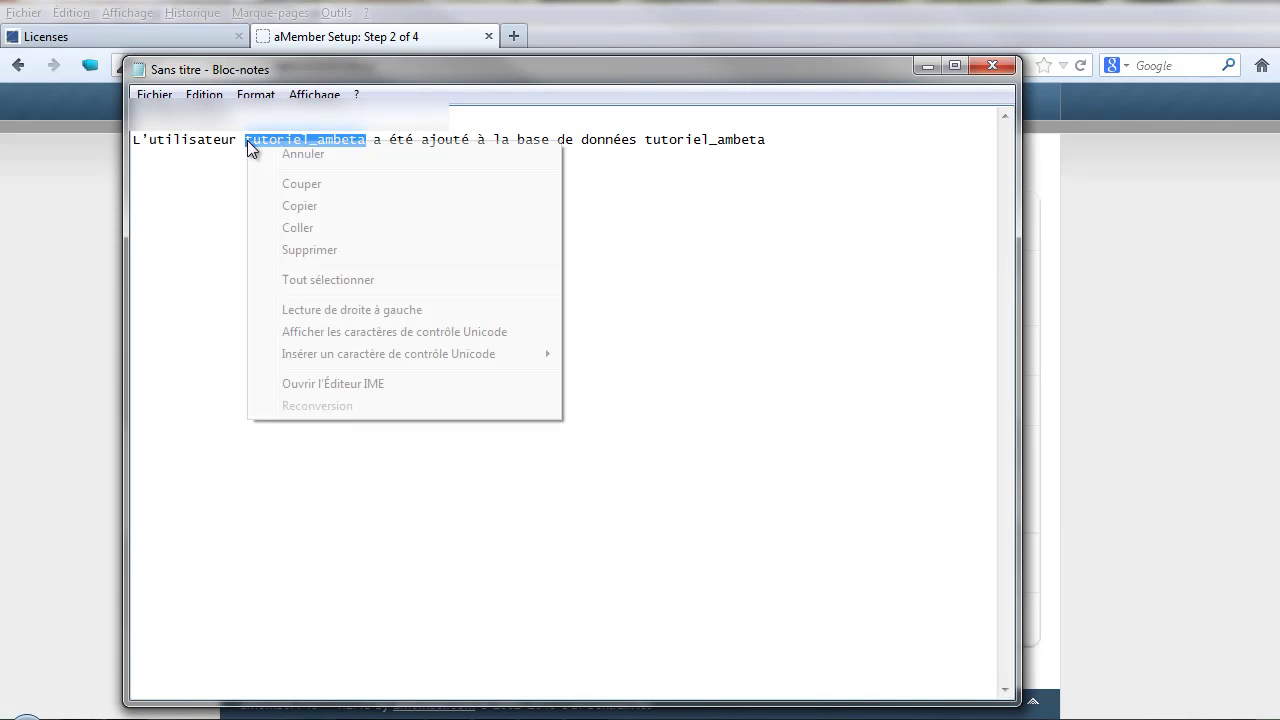
left_click(310, 207)
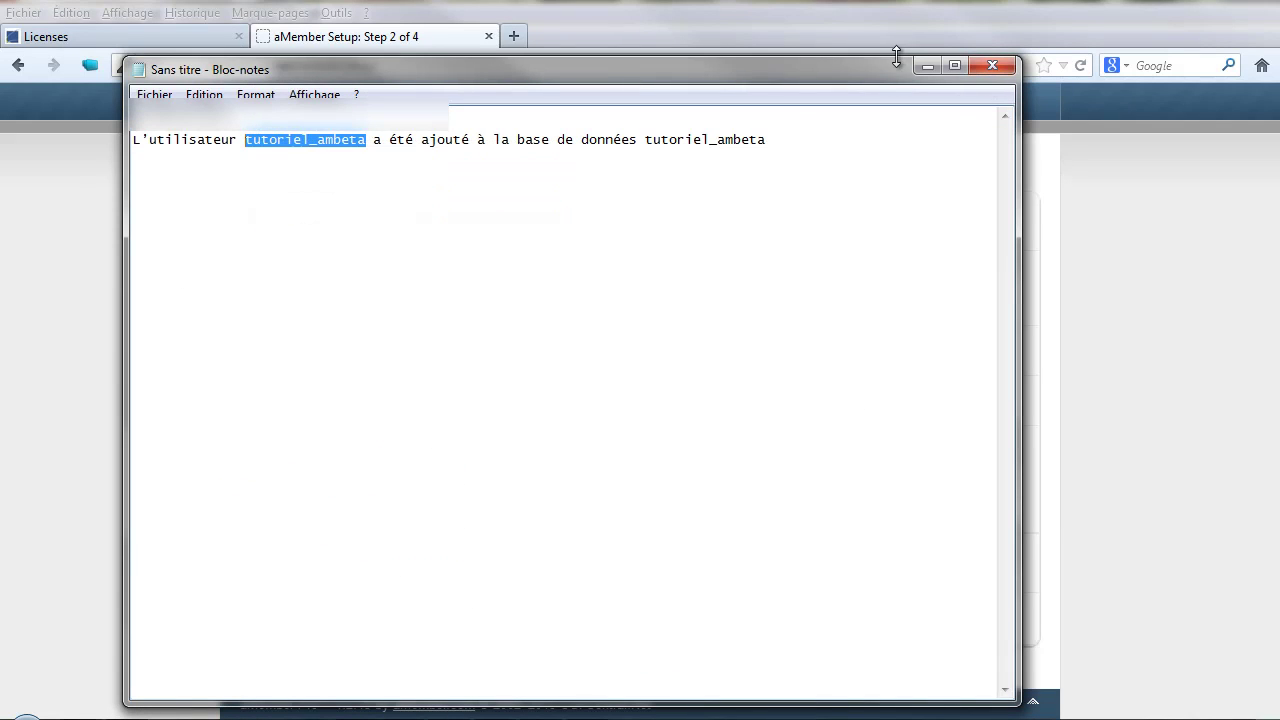
left_click(928, 67)
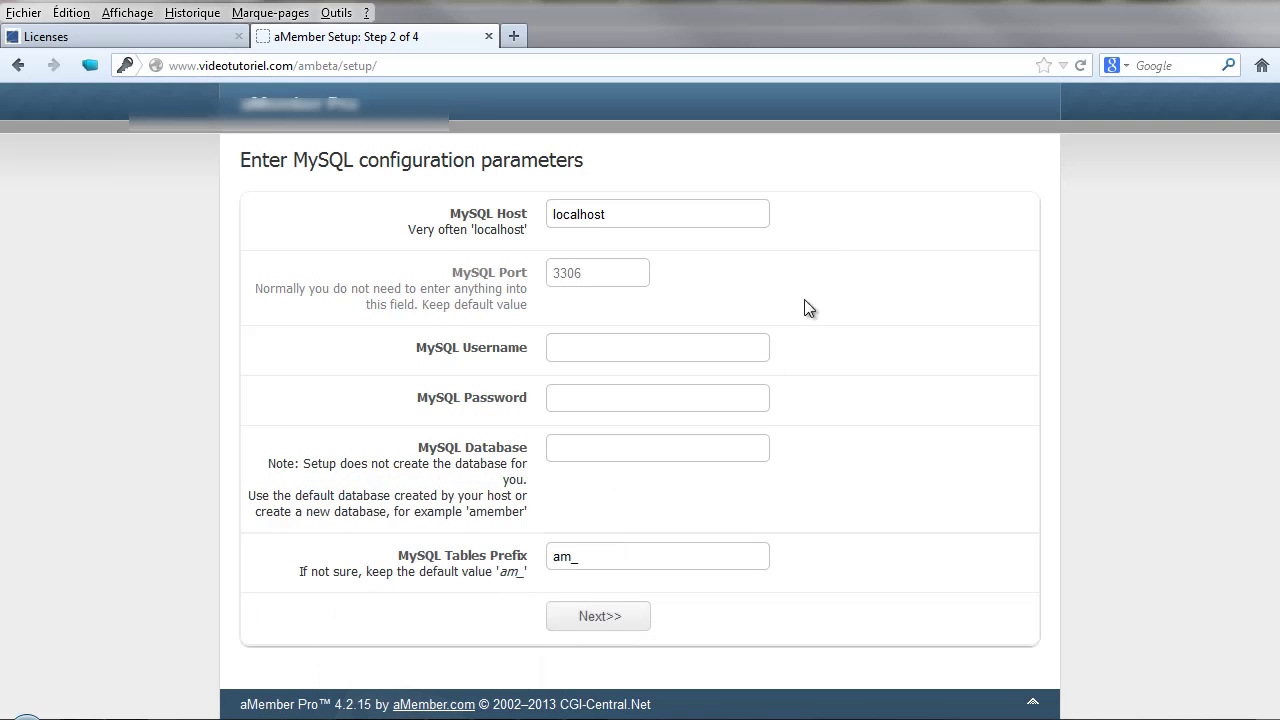
left_click(613, 352)
right_click(613, 347)
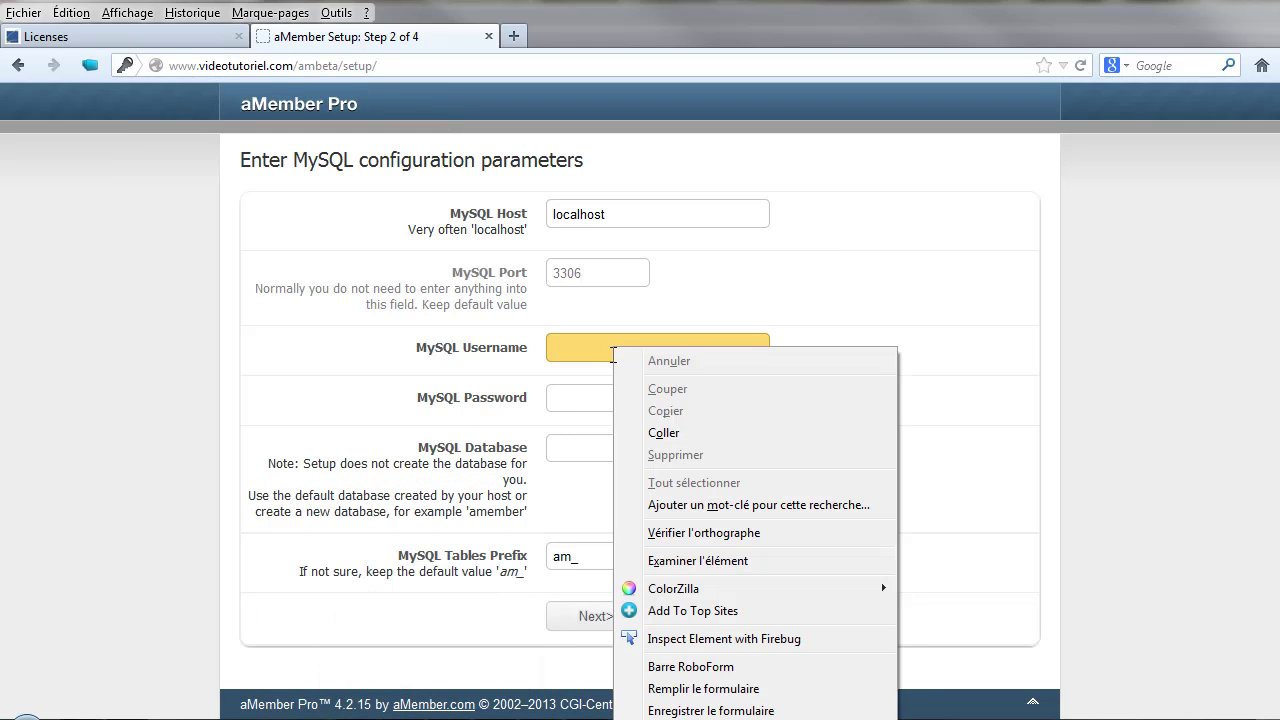
left_click(663, 433)
left_click(560, 449)
right_click(560, 449)
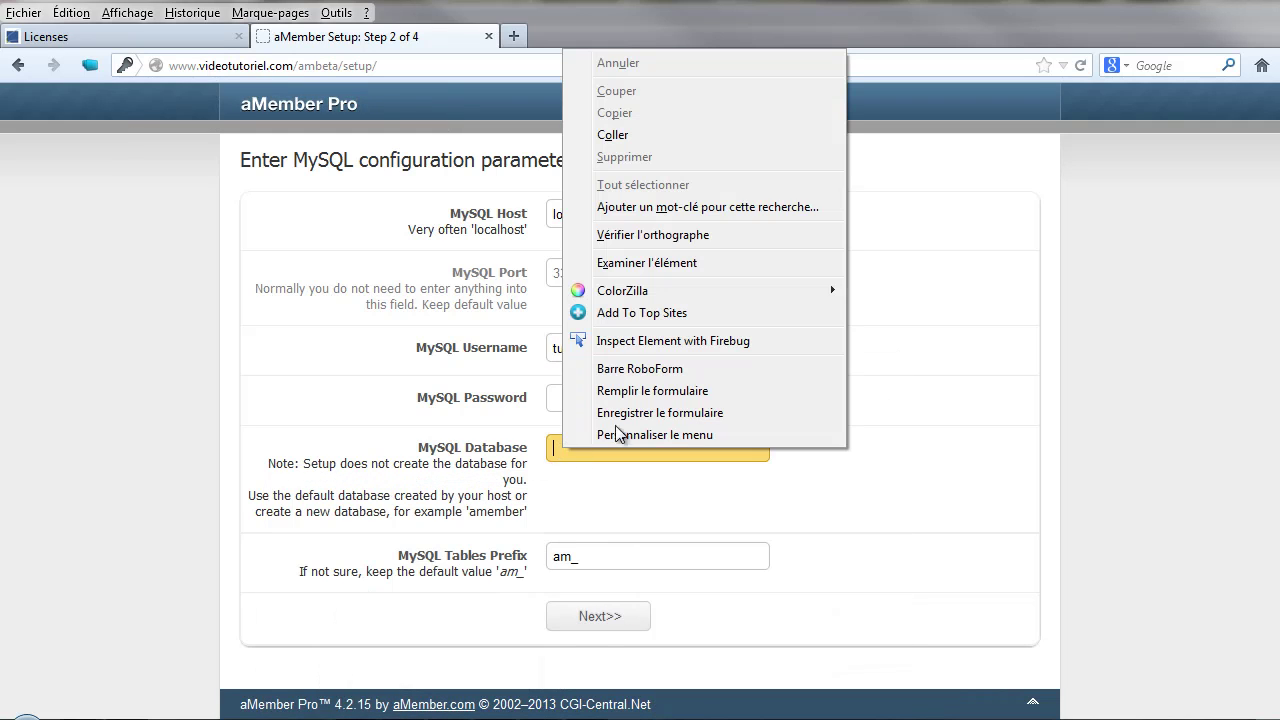
left_click(624, 135)
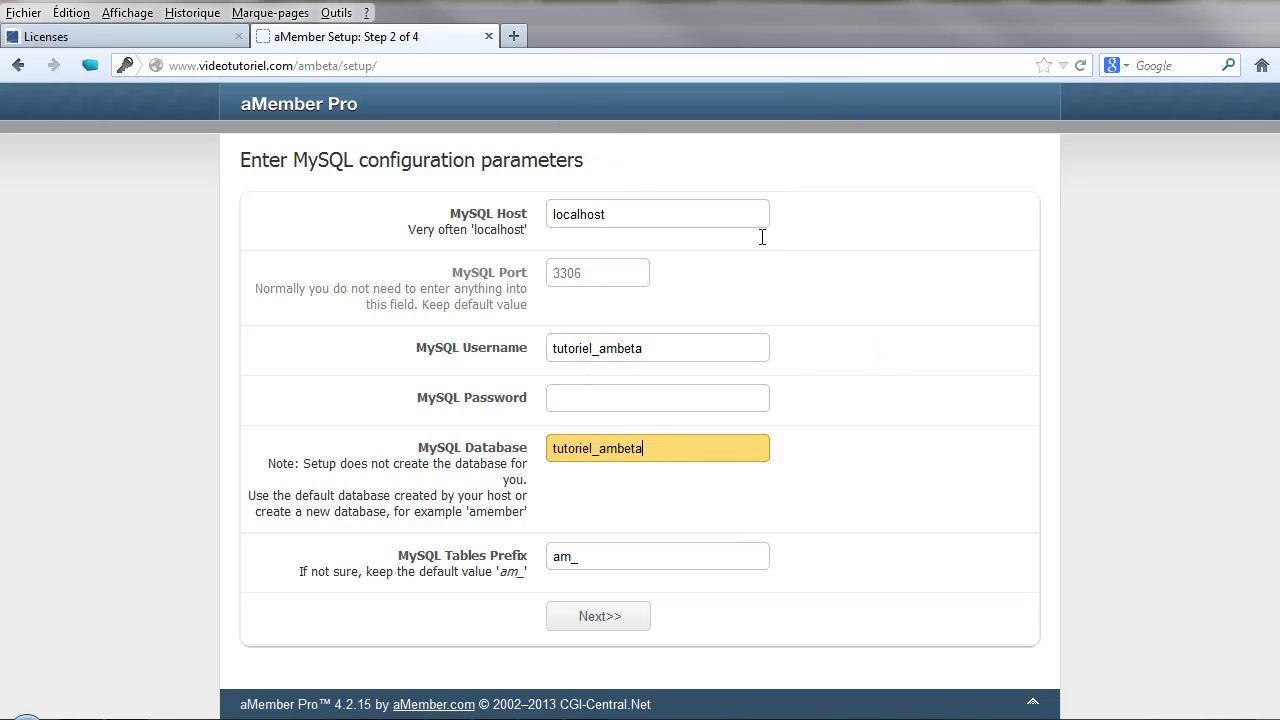
- Copy the database password from the notes into the MySQL Password field
key("alt+Tab")
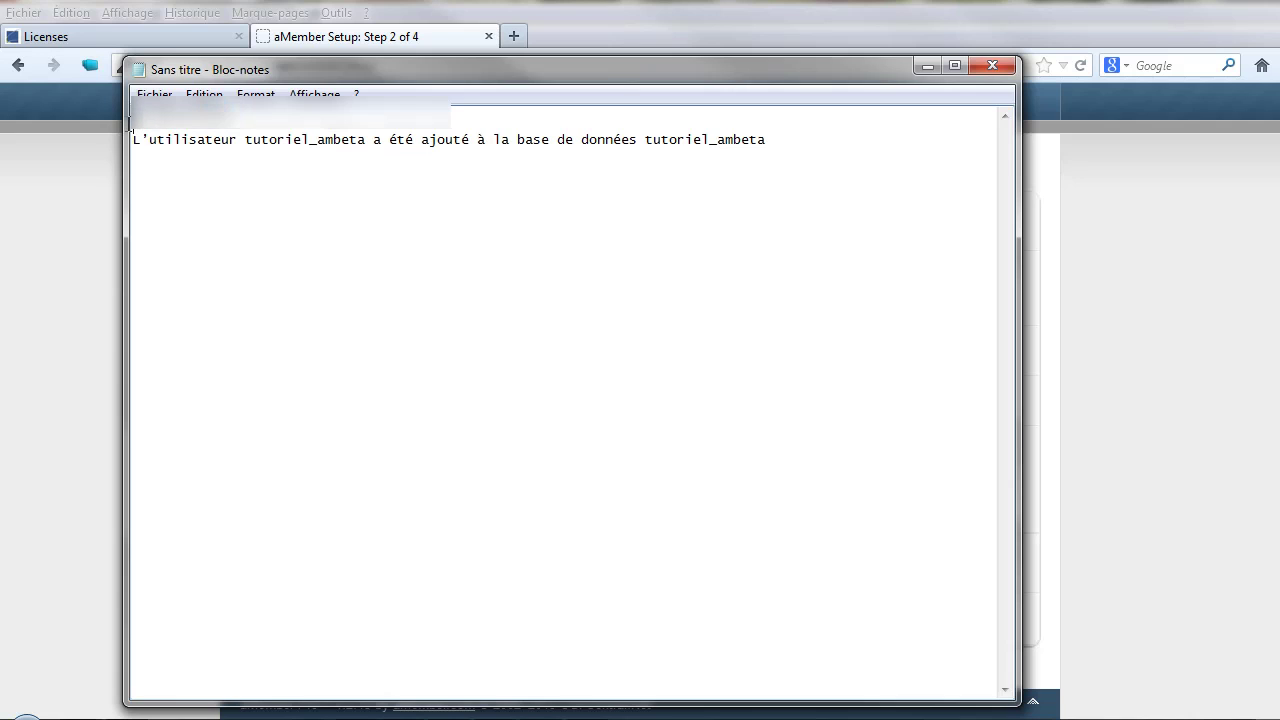
left_click_drag(129, 118, 234, 116)
right_click(140, 118)
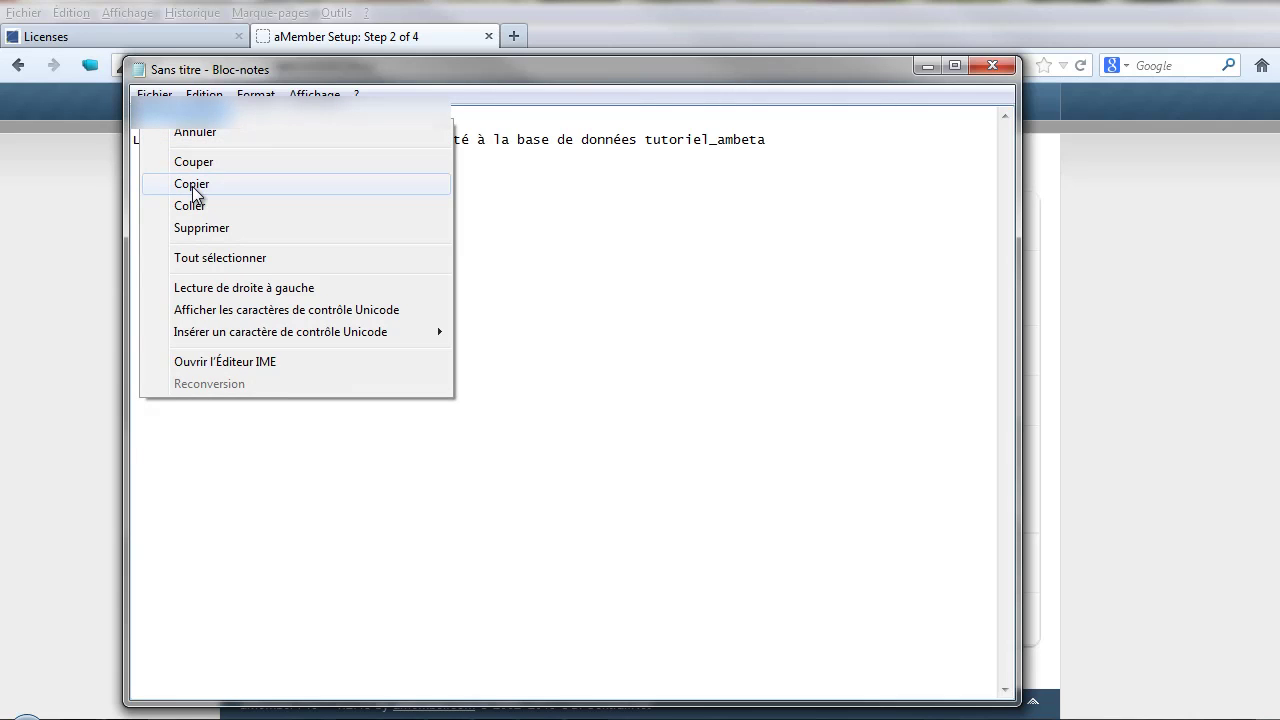
left_click(192, 184)
left_click(926, 66)
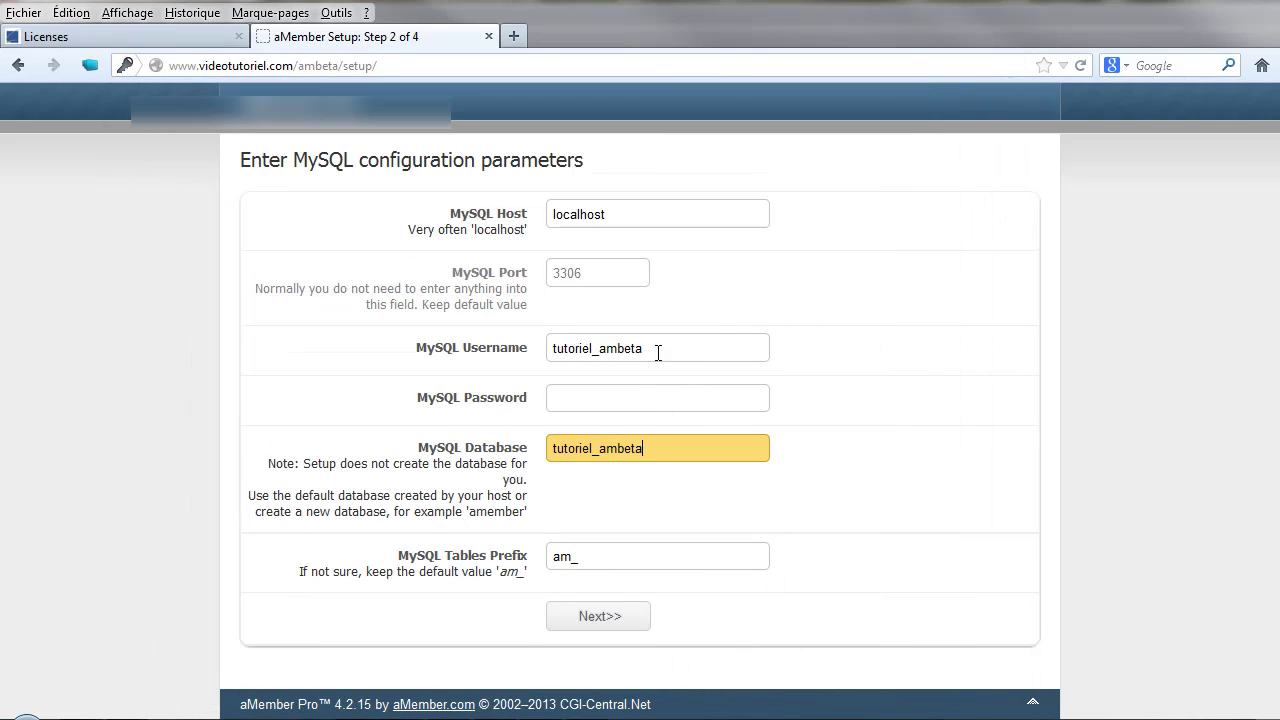
right_click(627, 395)
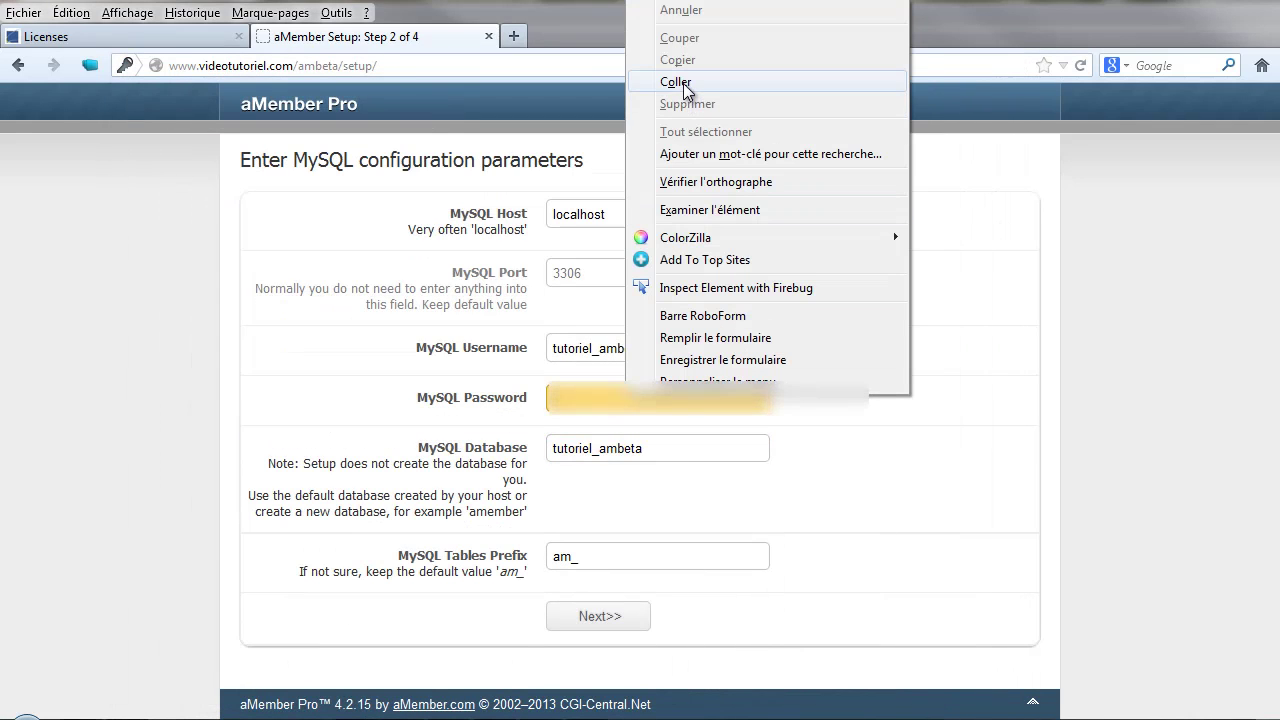
left_click(676, 82)
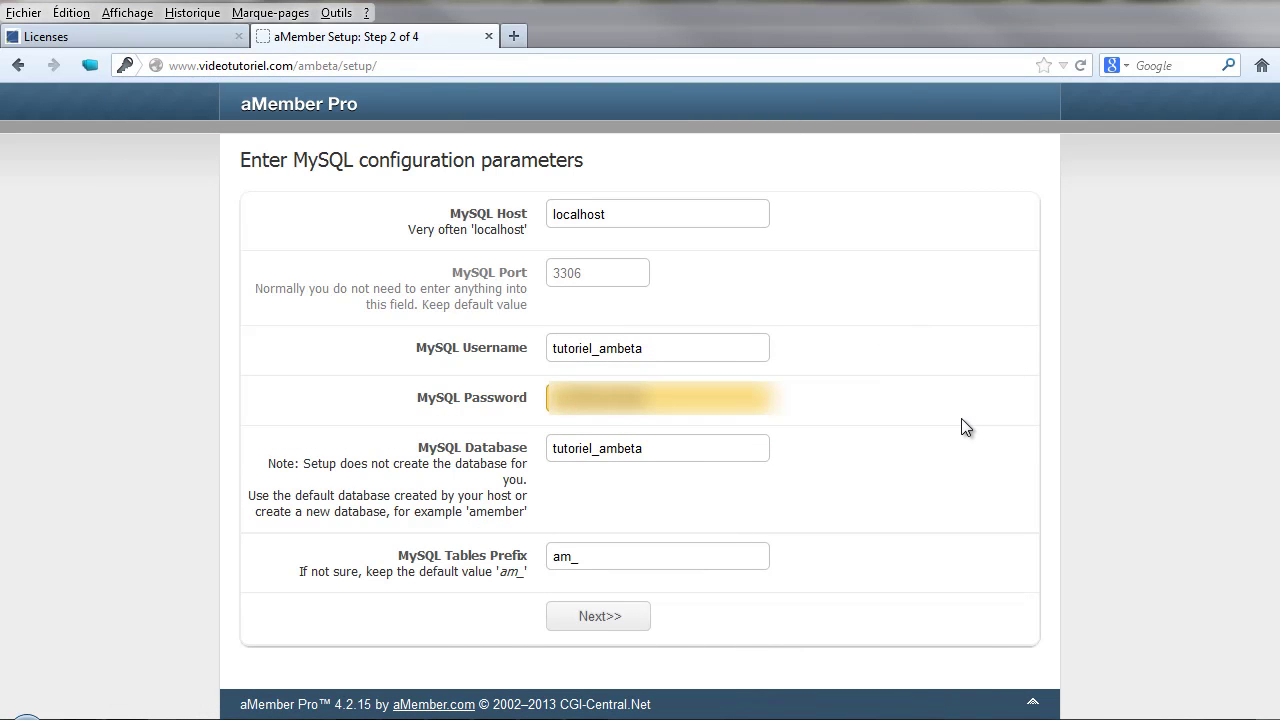
- Submit the MySQL settings, run the table creation, and continue to the Thank you page
left_click(603, 619)
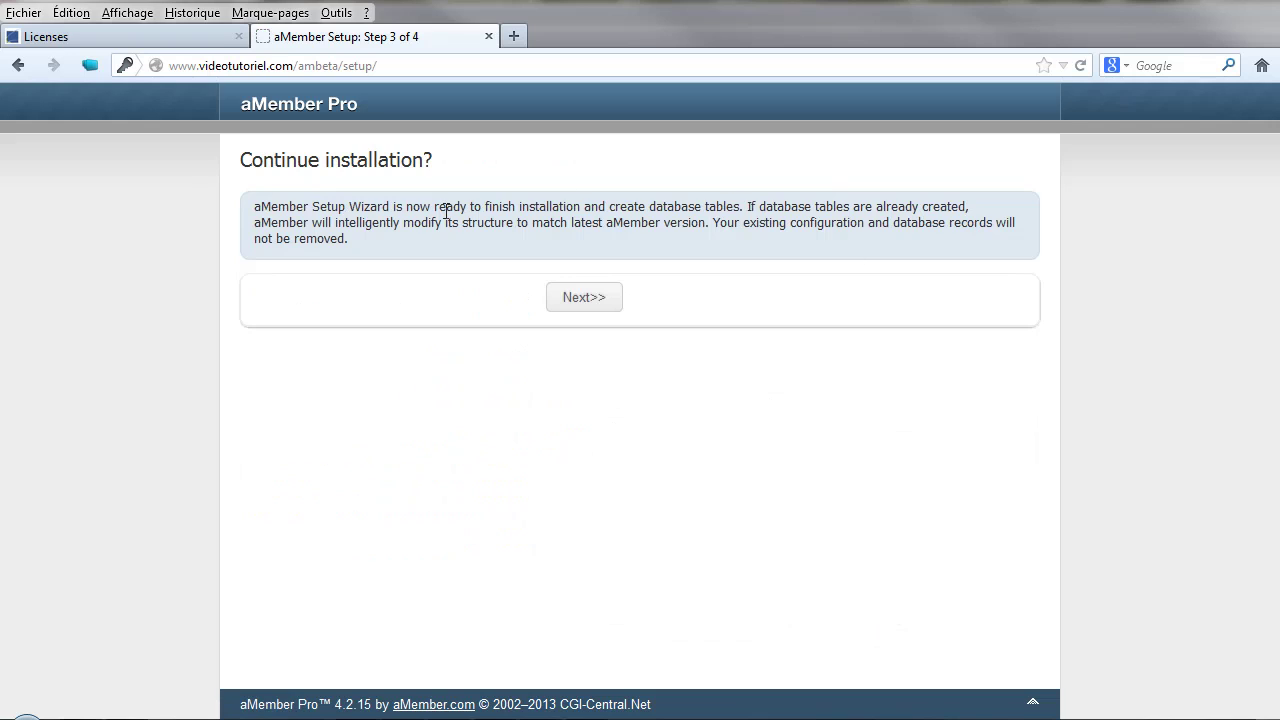
left_click(580, 300)
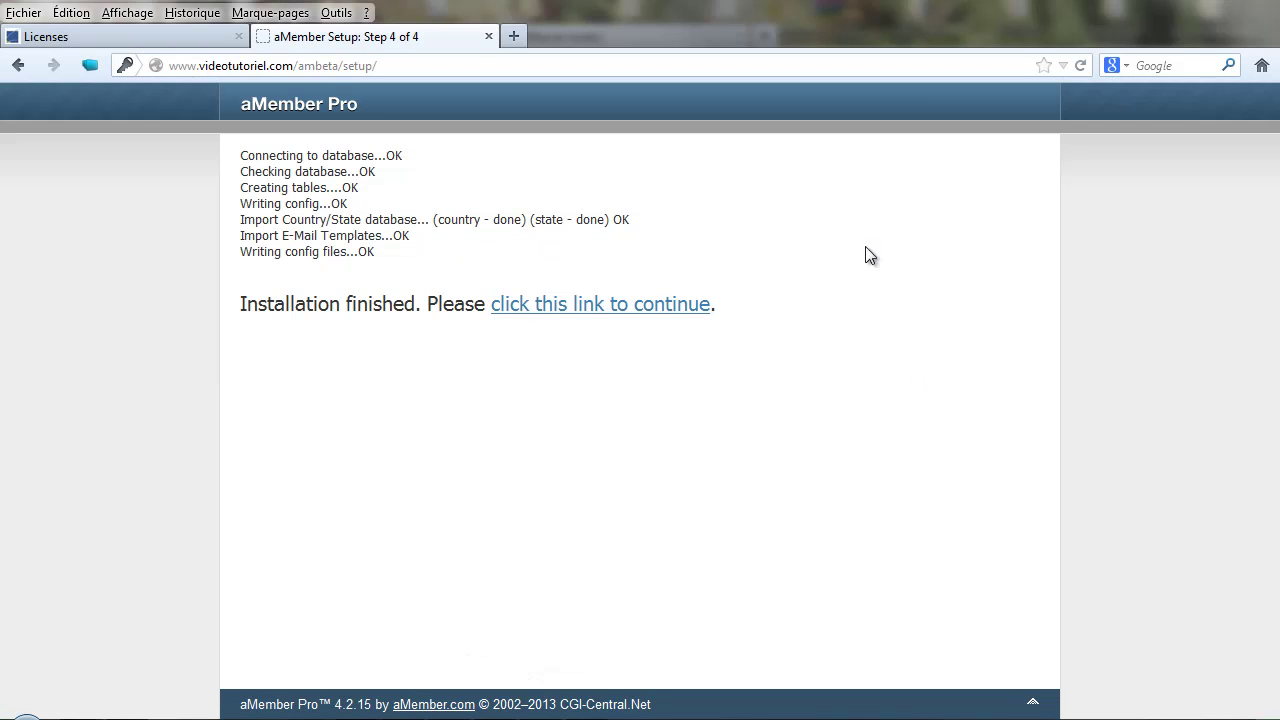
left_click(624, 308)
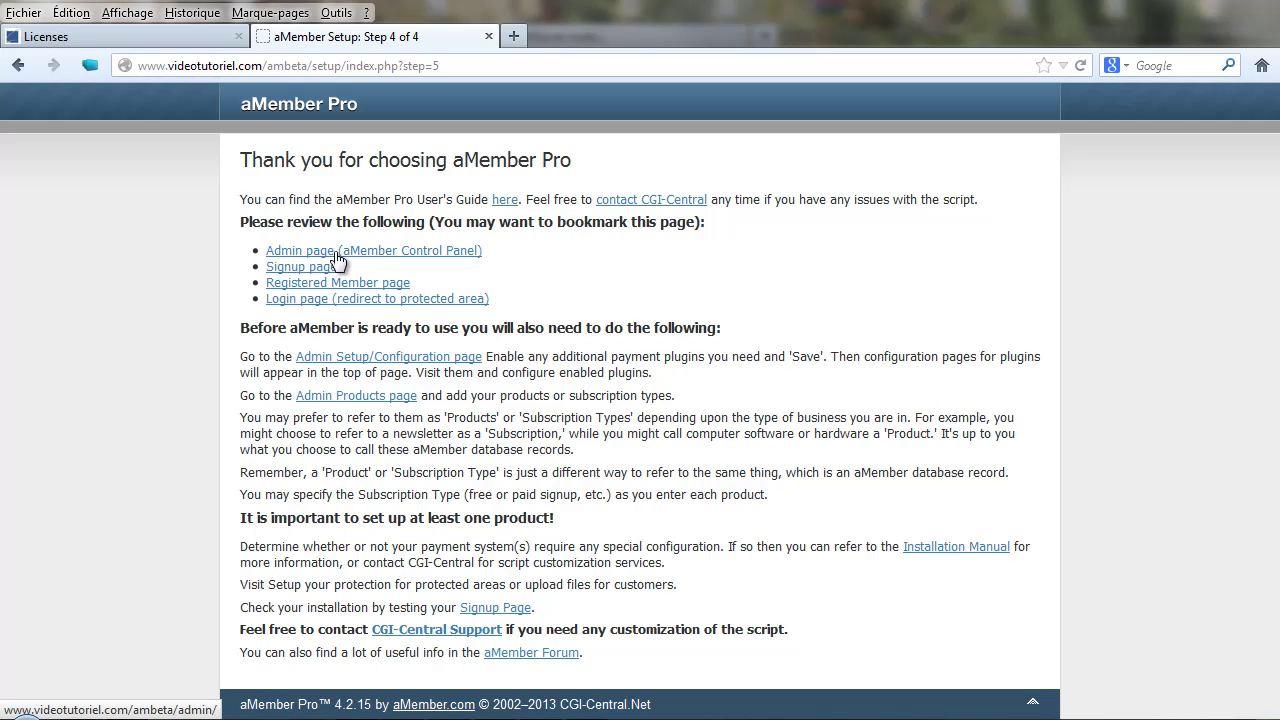
- Log in to the admin panel as admin with the saved password, then dismiss the QuickStart Wizard message
left_click(320, 257)
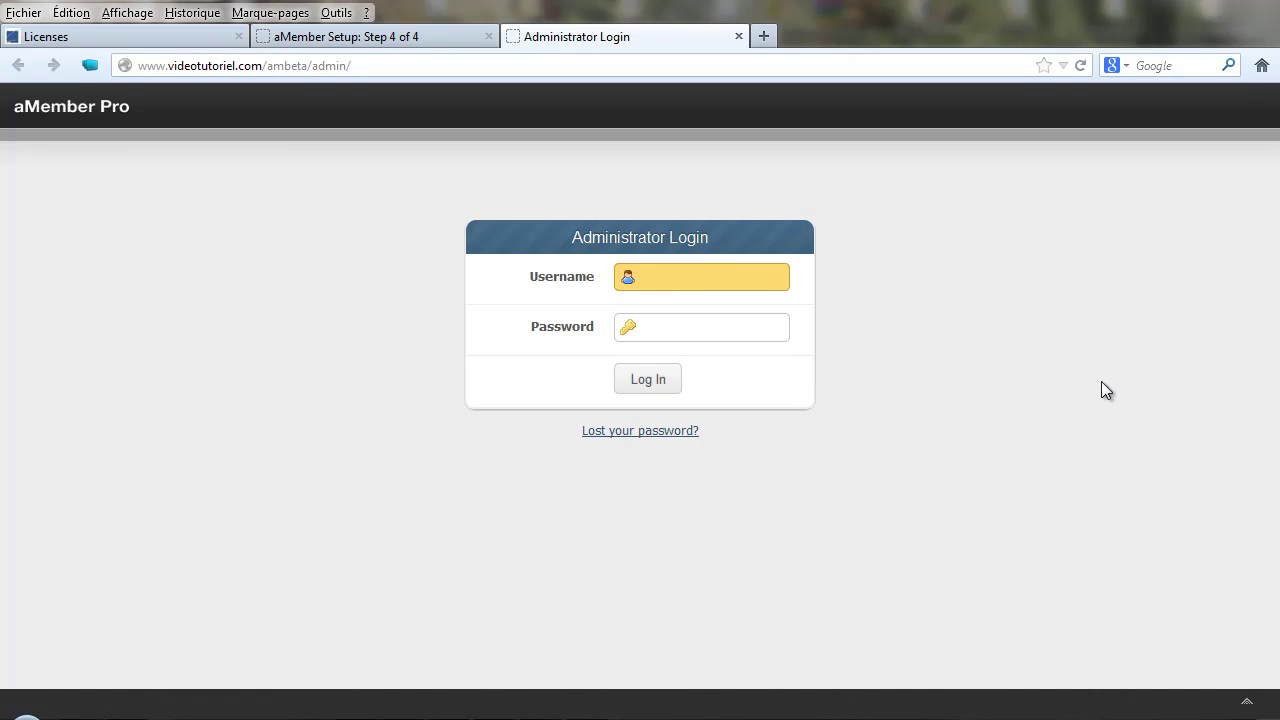
type("admin")
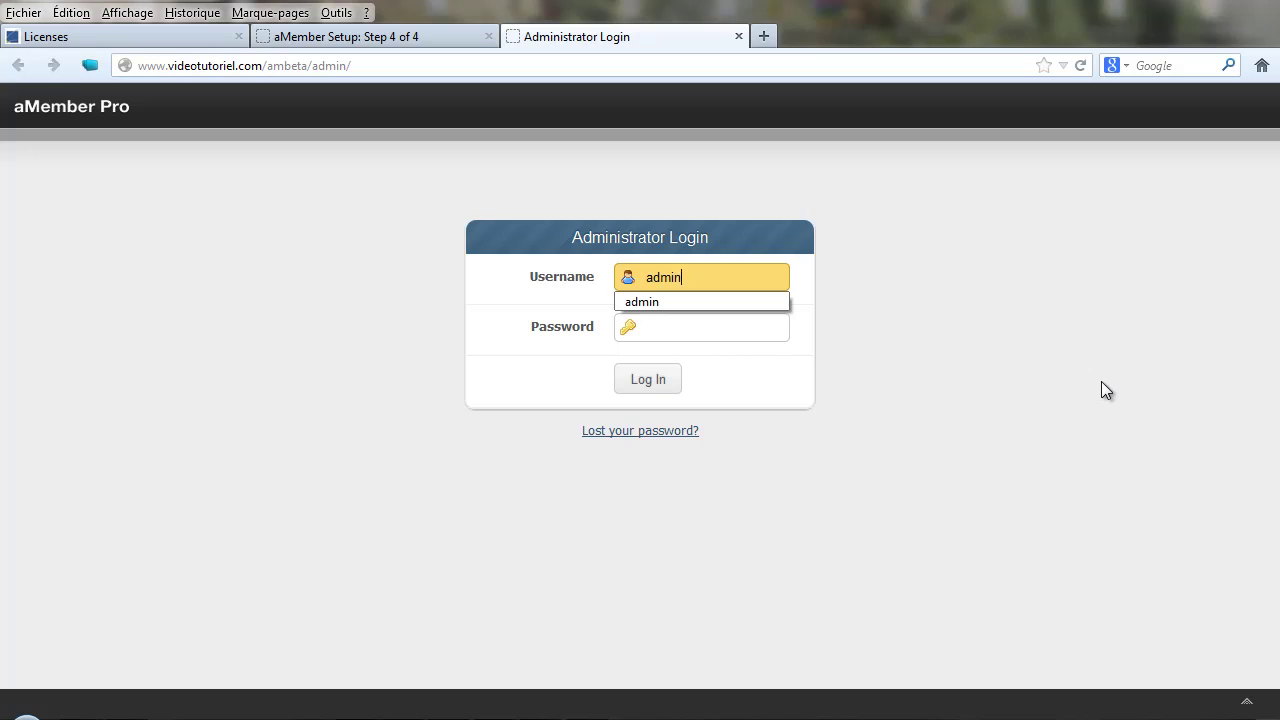
left_click(661, 336)
key("ctrl+v")
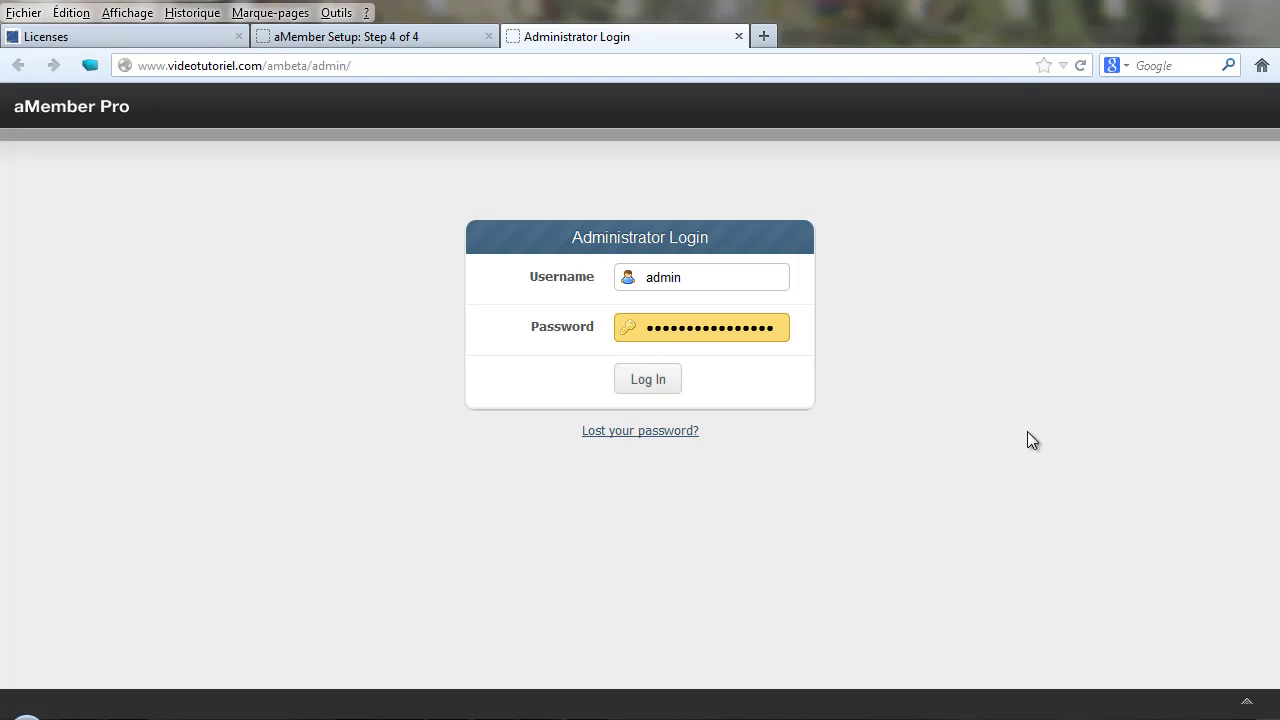
key("ctrl+a")
key("ctrl+v")
key("Return")
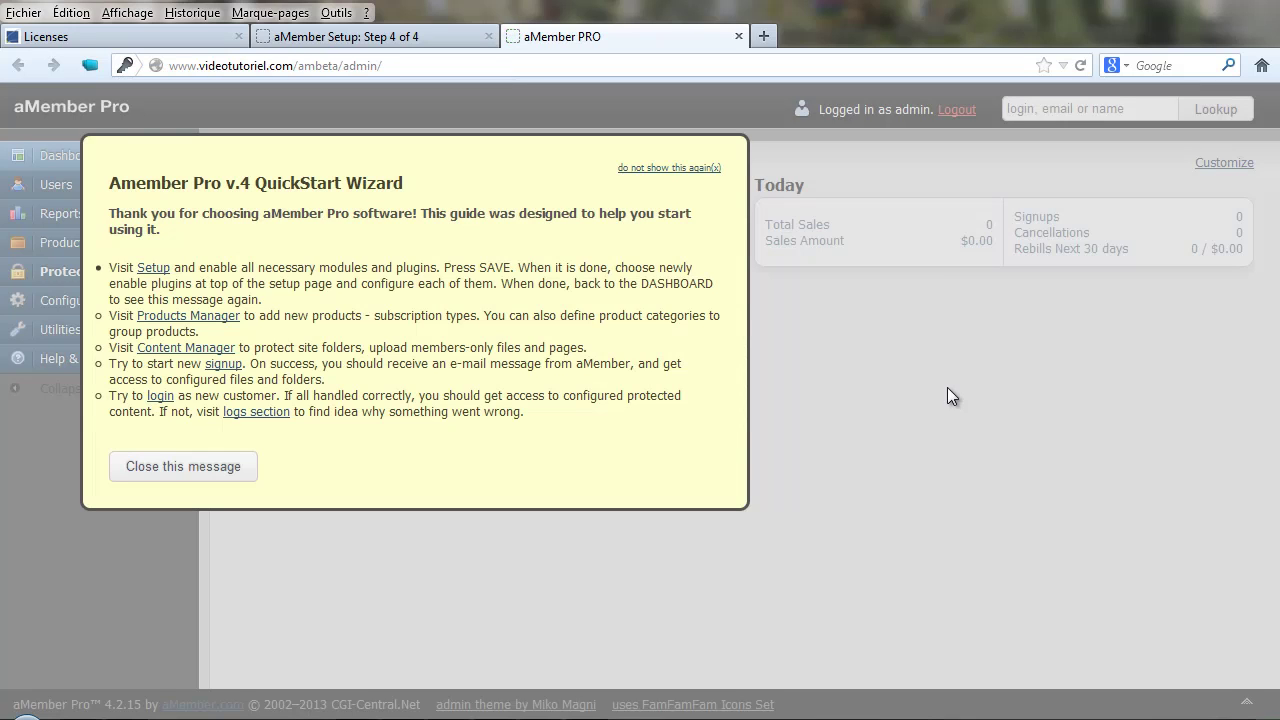
left_click(149, 467)
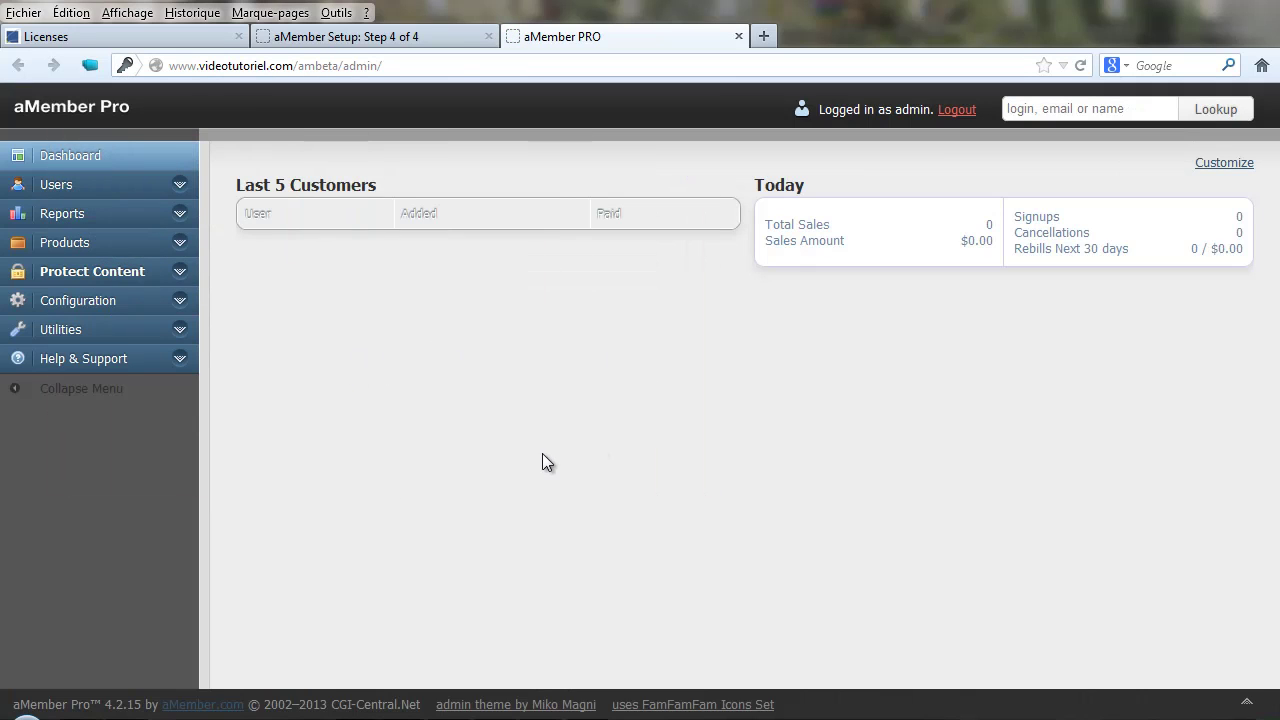